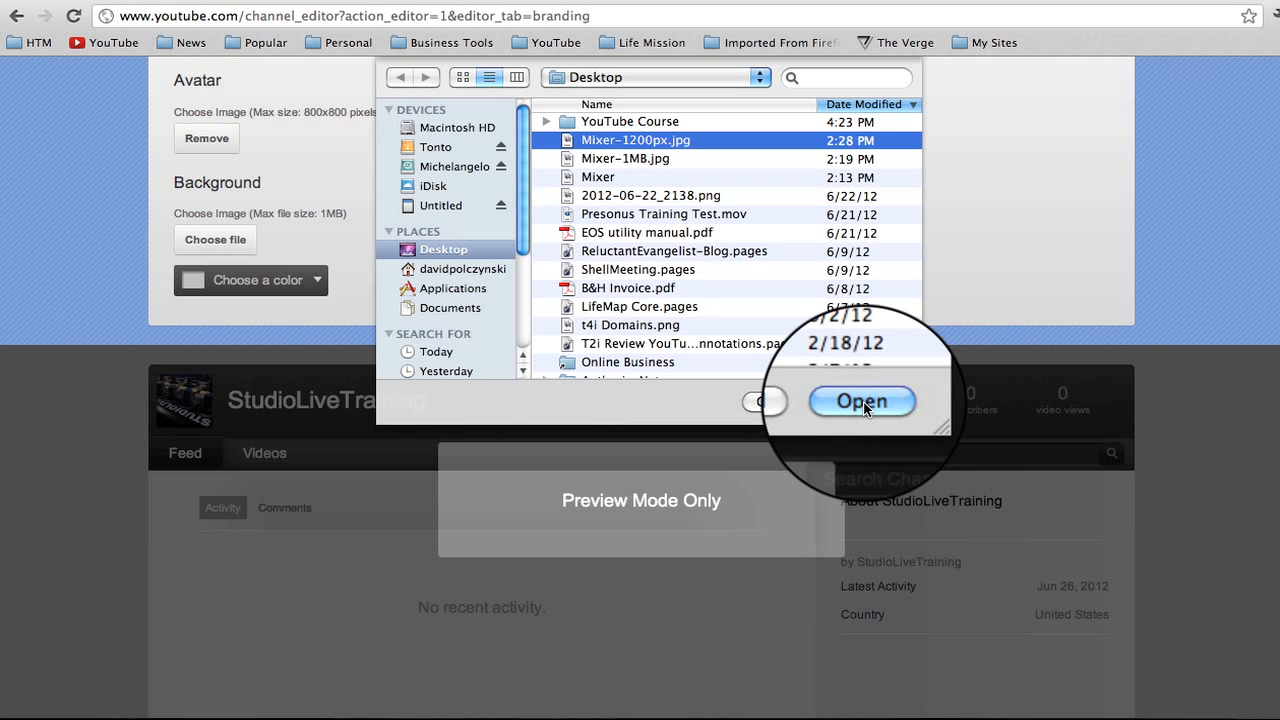
Step: Upload Mixer-1200px.jpg from the desktop as the channel background and check it in the channel preview
left_click(866, 407)
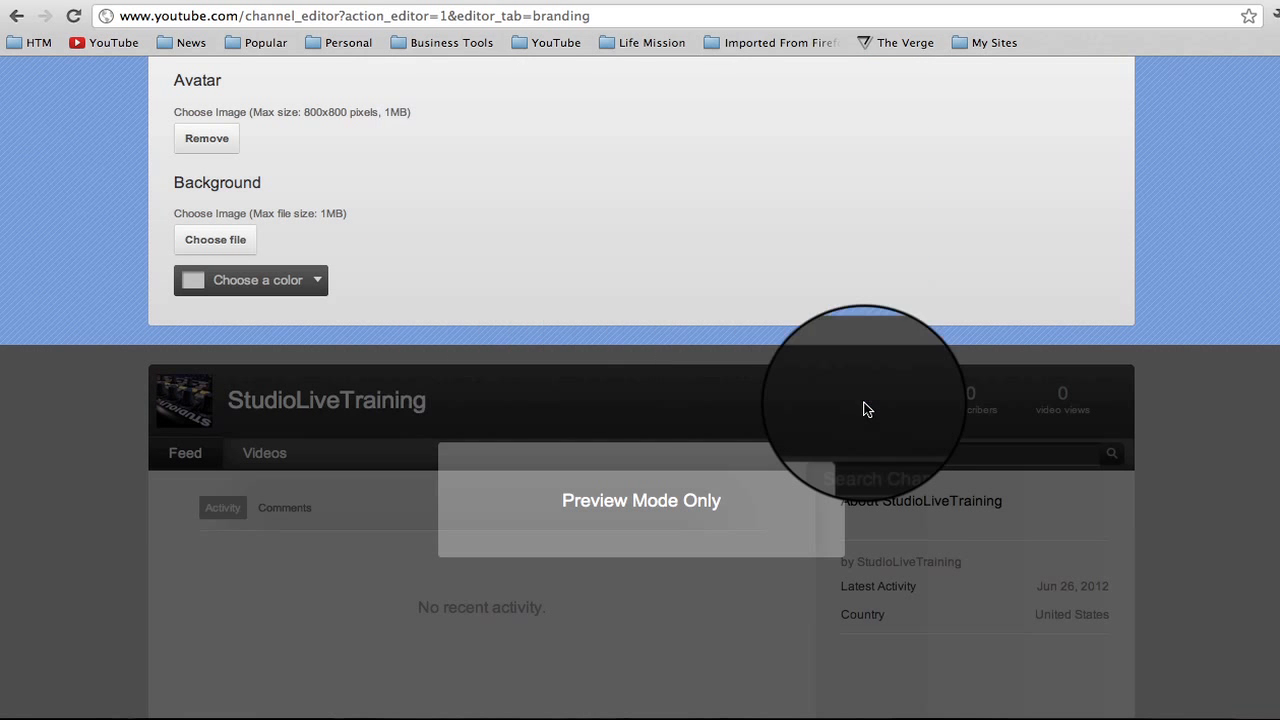
scroll(603, 243, "down", 5)
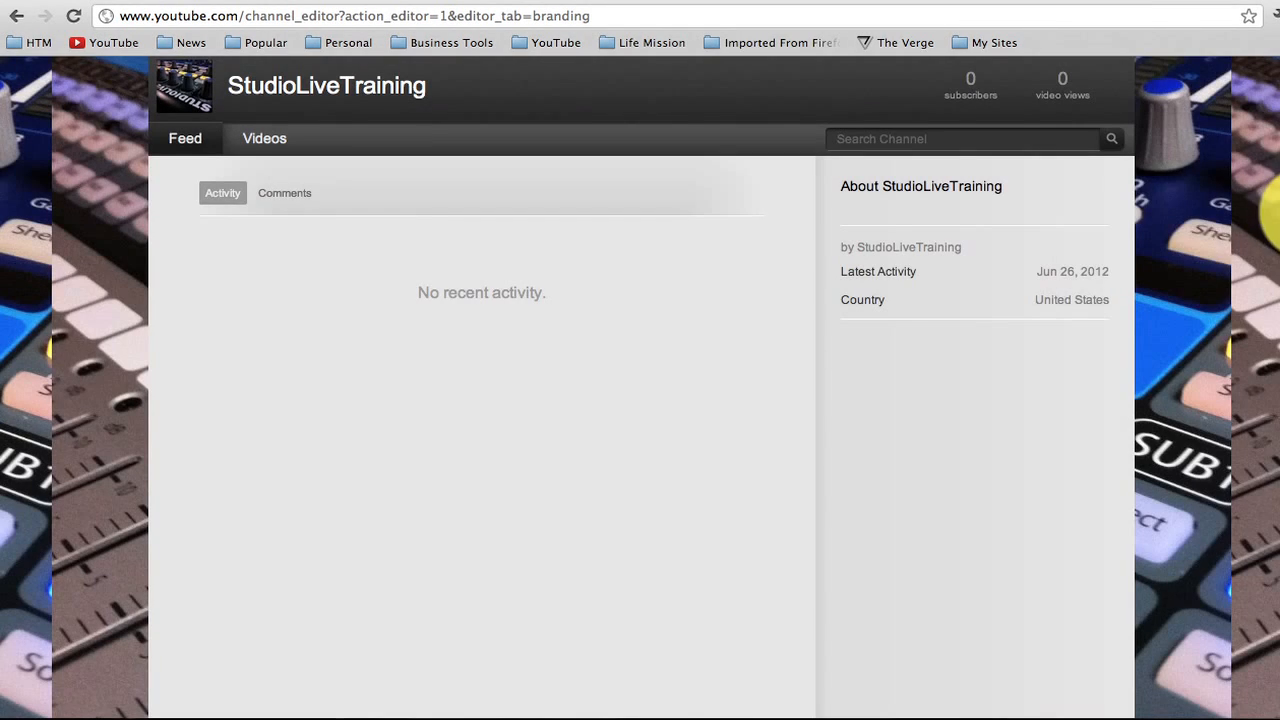
scroll(1203, 232, "up", 2)
scroll(1202, 228, "up", 2)
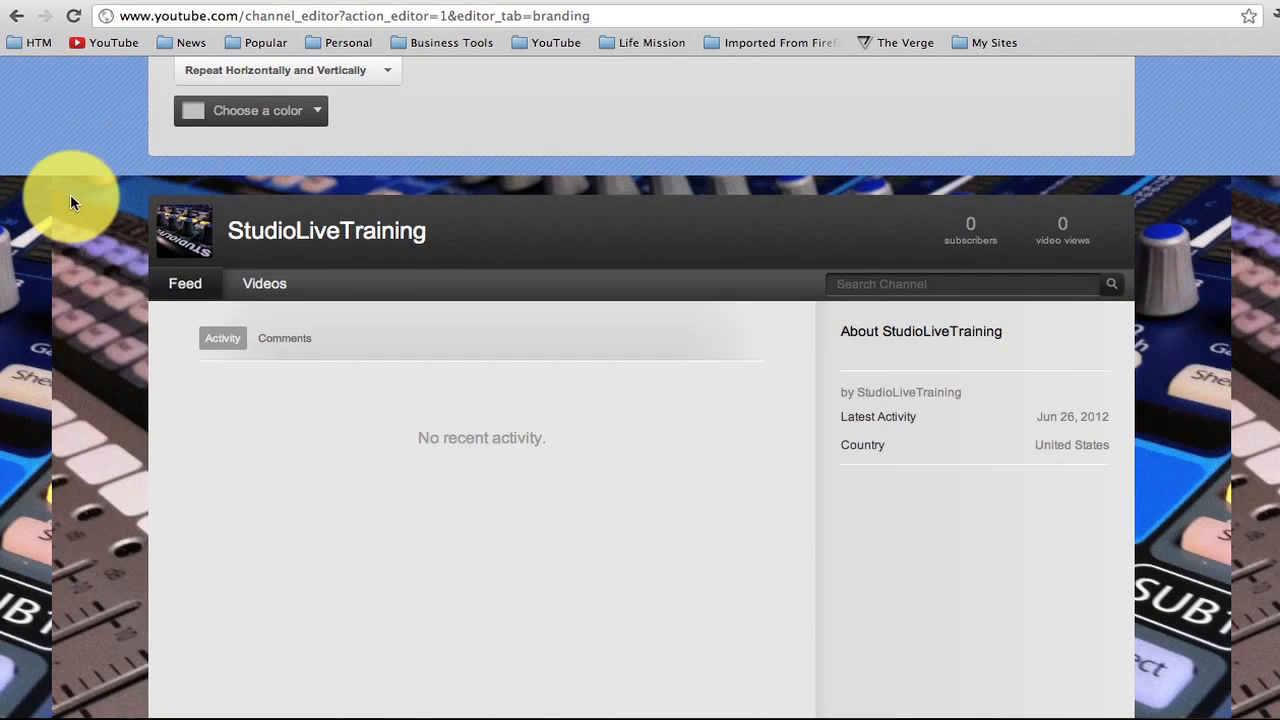
Step: Set the channel background image to No Repeat and check its edges in the preview
scroll(623, 131, "up", 3)
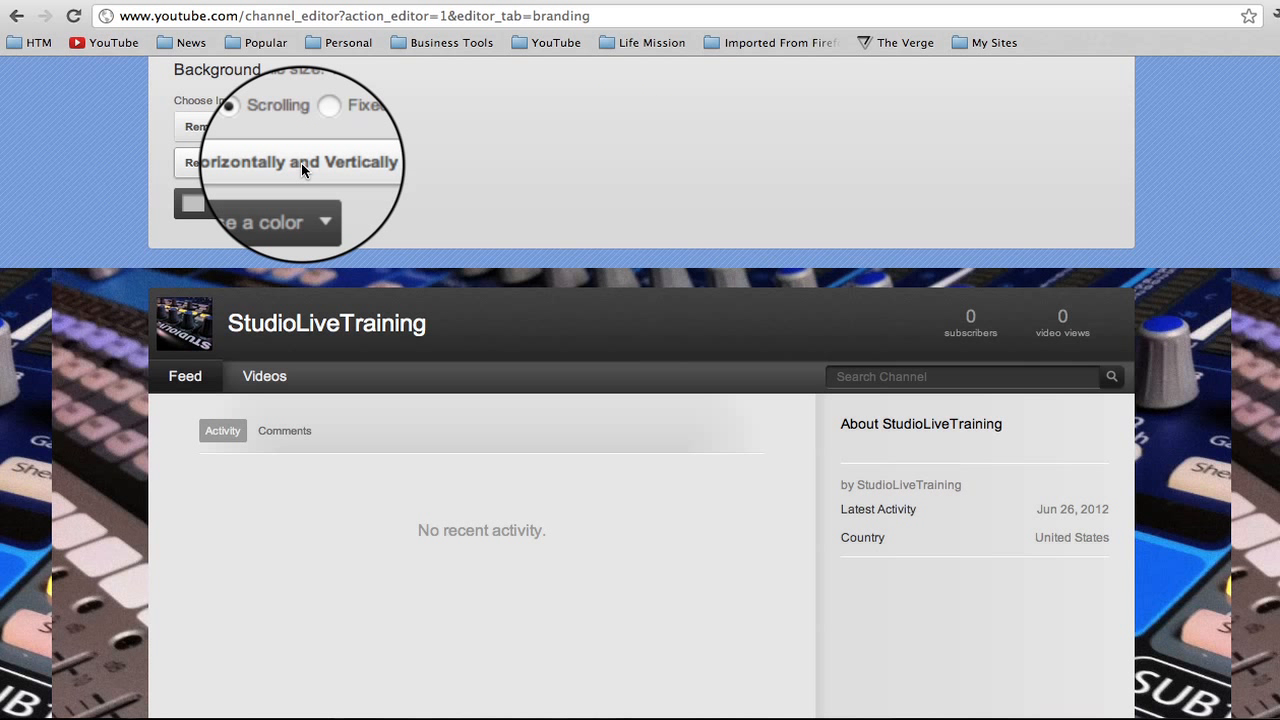
left_click(301, 163)
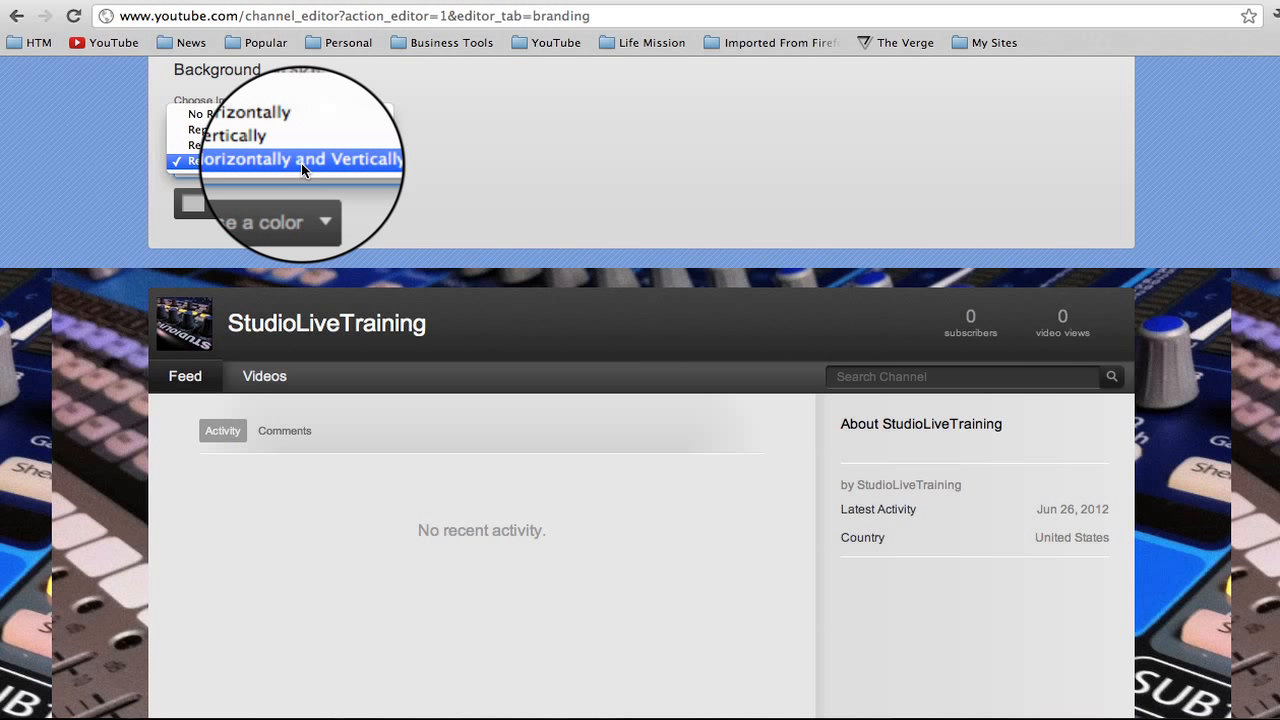
left_click(226, 115)
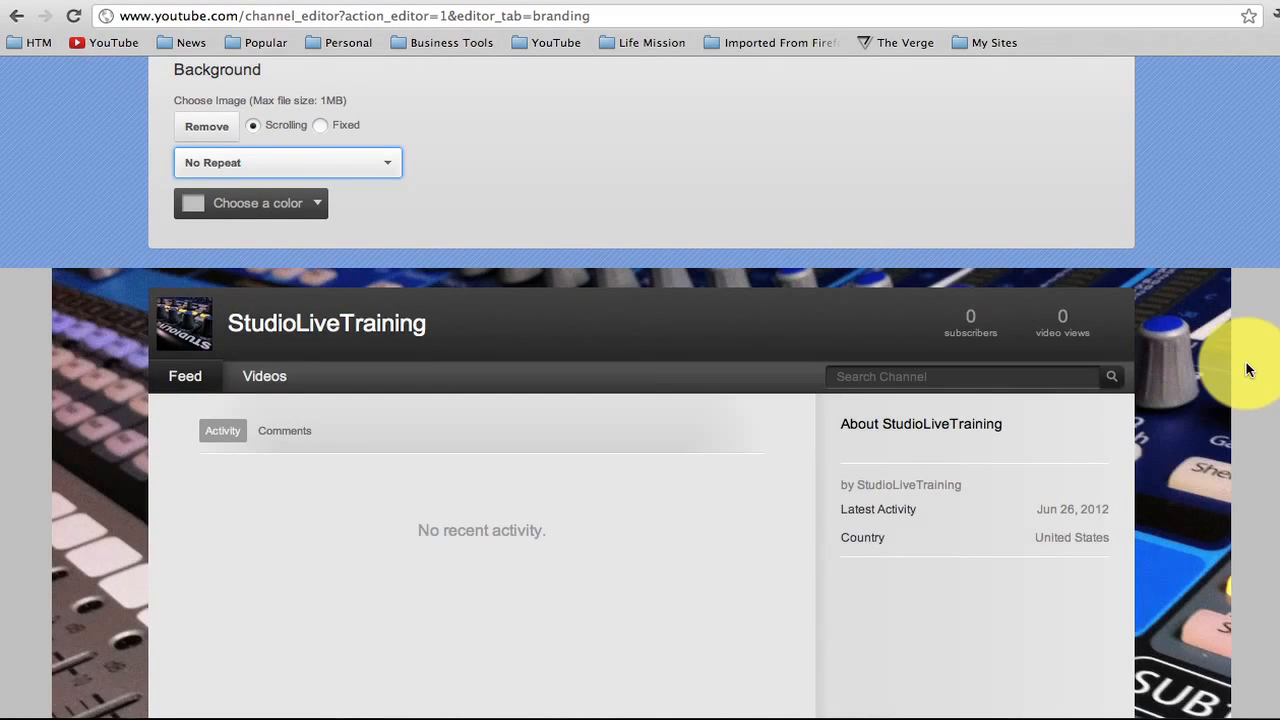
scroll(57, 314, "down", 3)
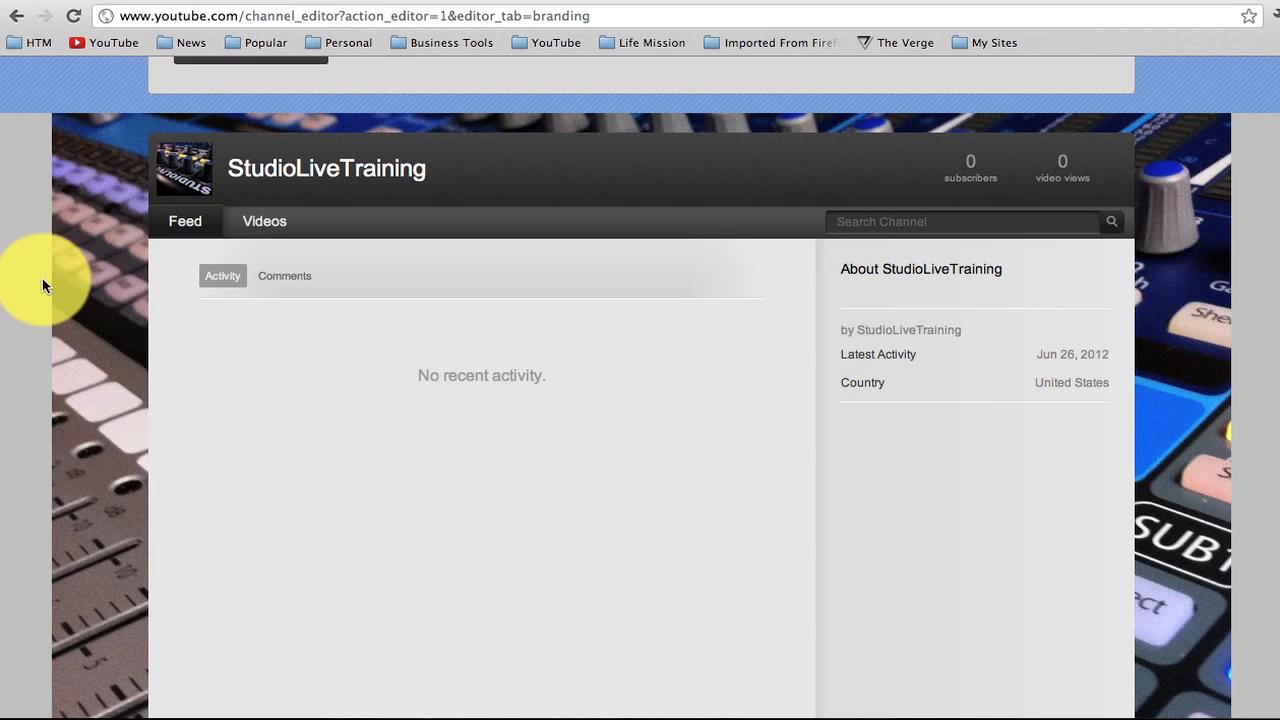
left_click(937, 377)
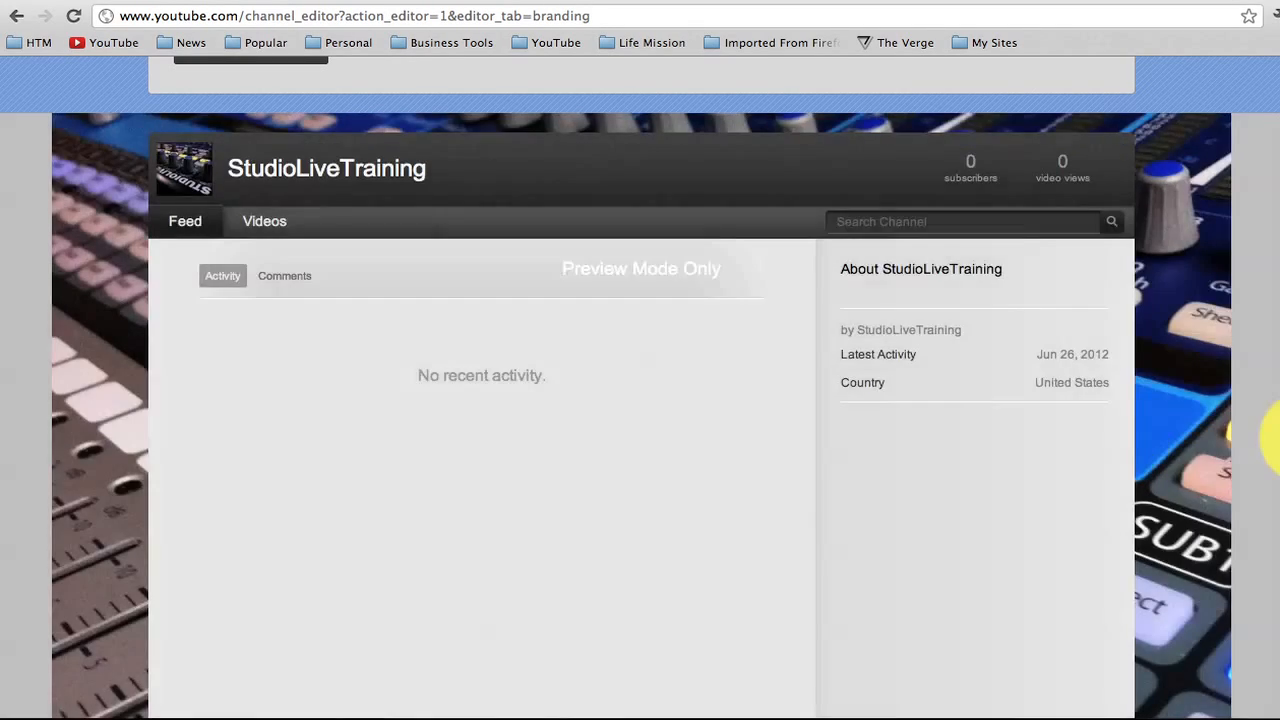
Step: Set the background image to Repeat Horizontally and Vertically and examine the tiling down both sides of the channel preview
scroll(1142, 431, "up", 5)
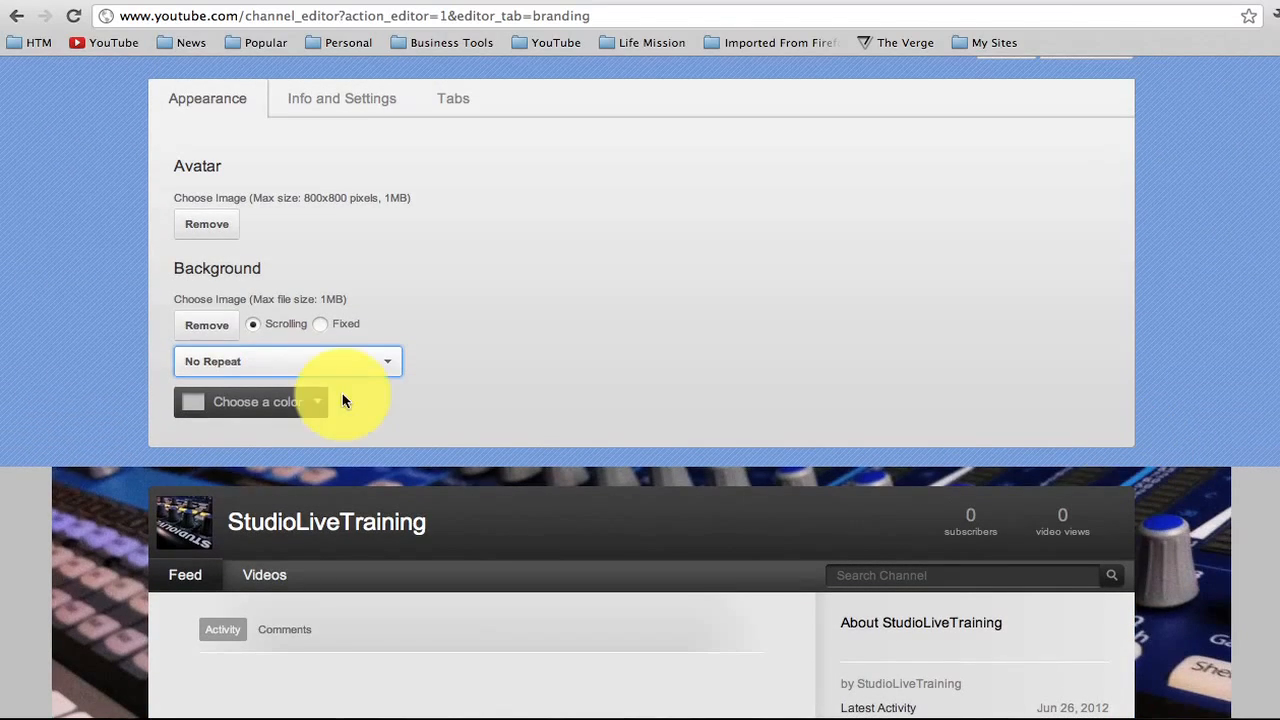
left_click(221, 360)
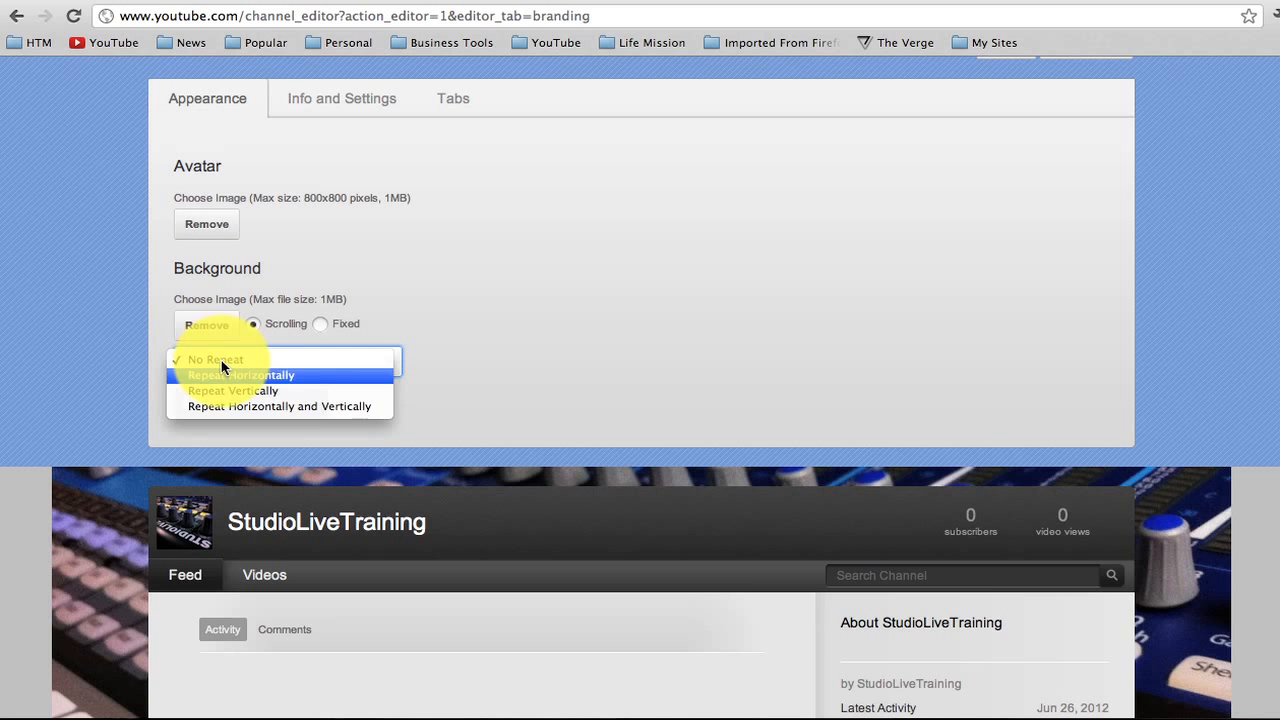
left_click(224, 404)
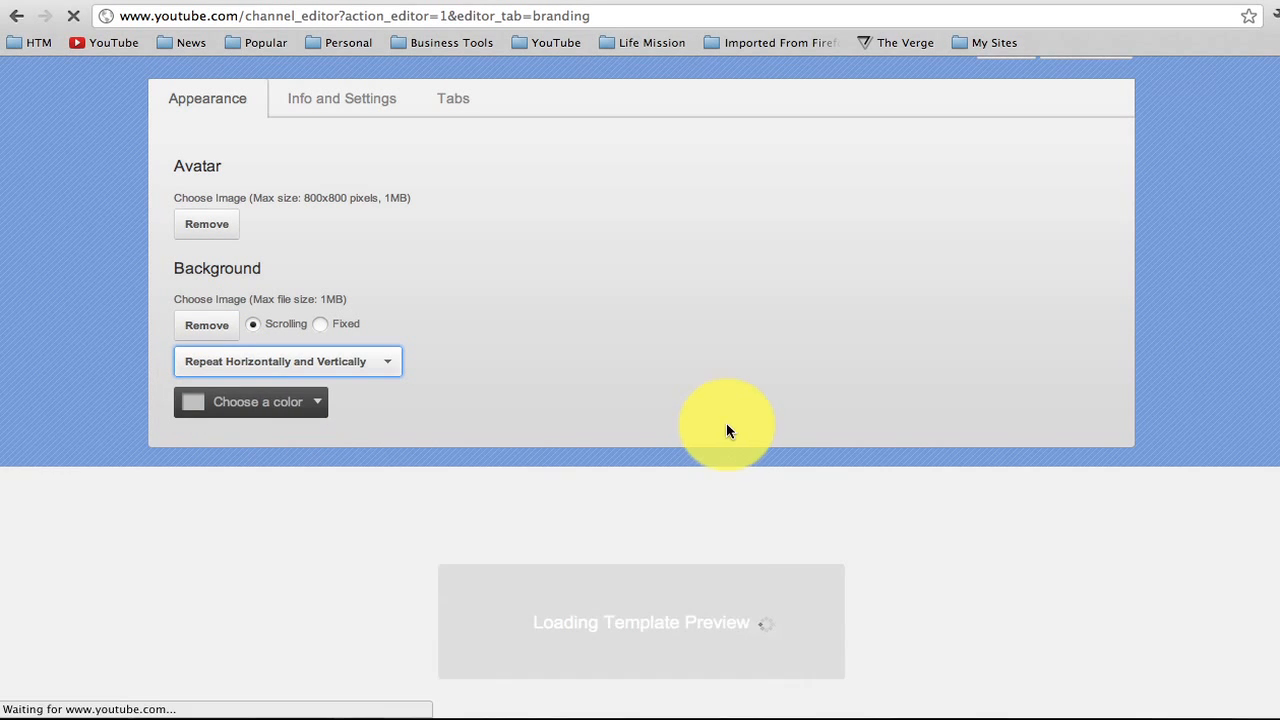
scroll(1111, 540, "down", 5)
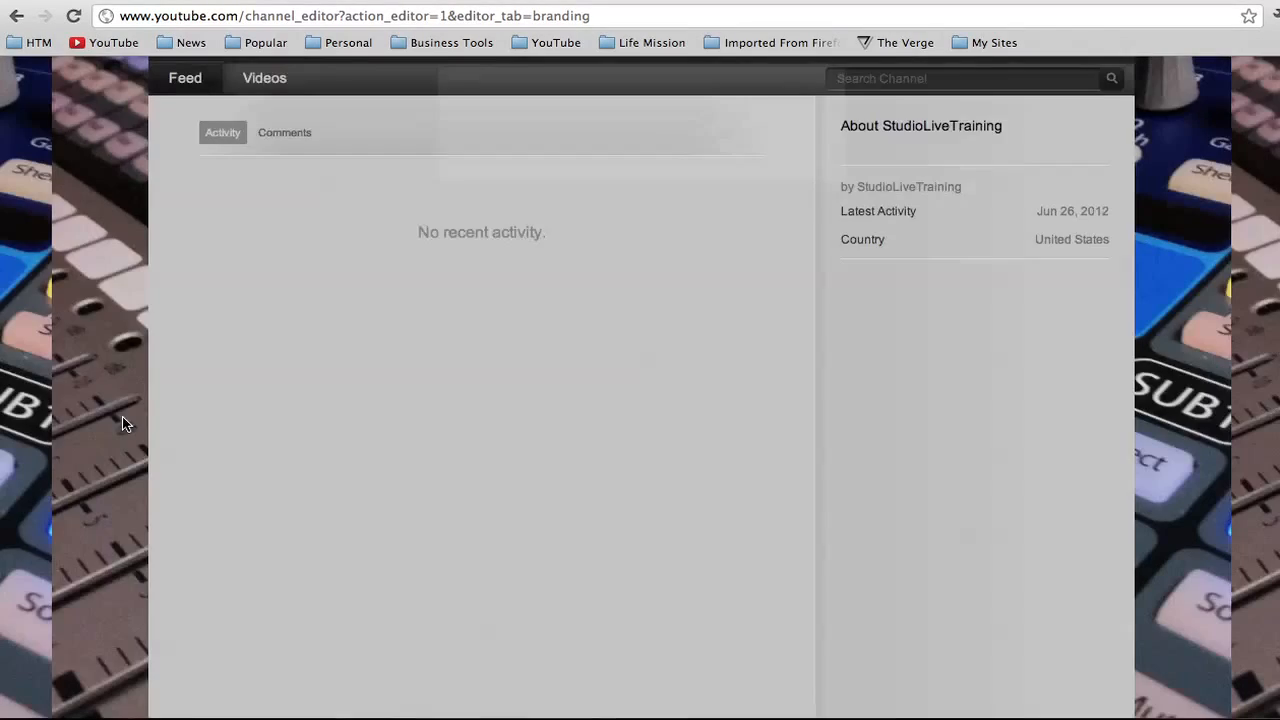
scroll(28, 426, "up", 2)
scroll(1230, 499, "down", 3)
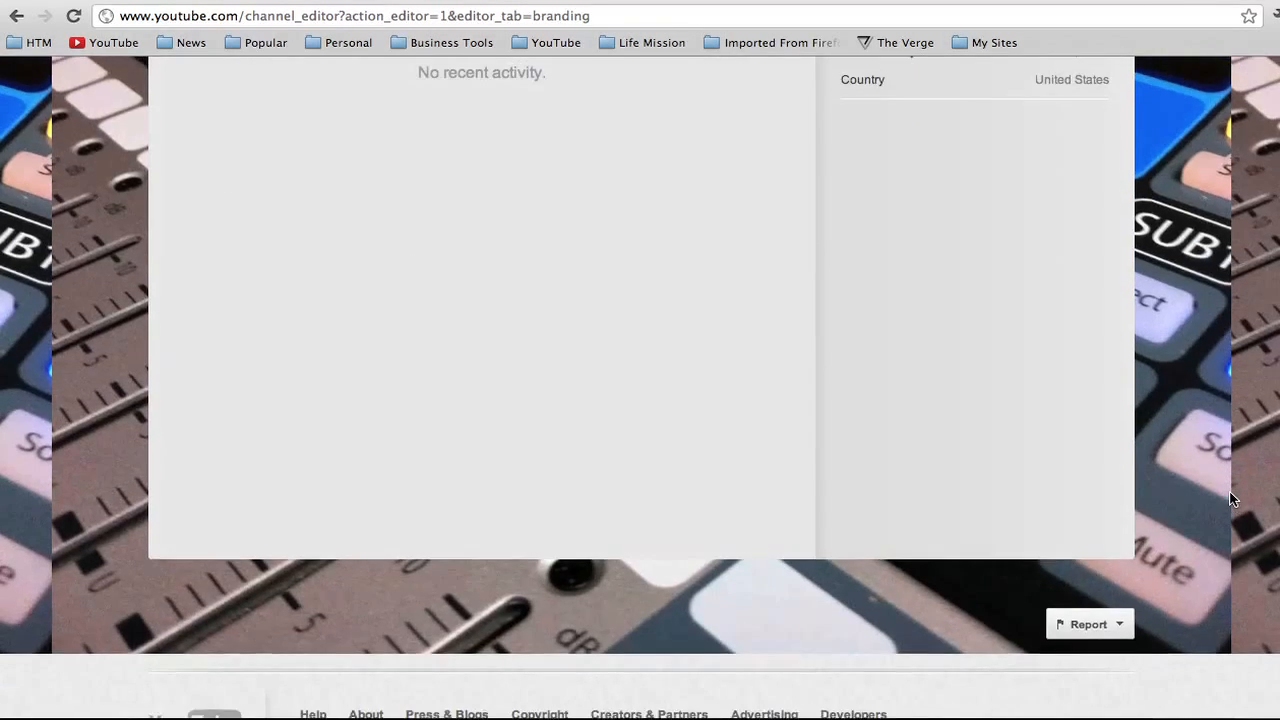
scroll(1230, 499, "up", 3)
scroll(1230, 499, "up", 1)
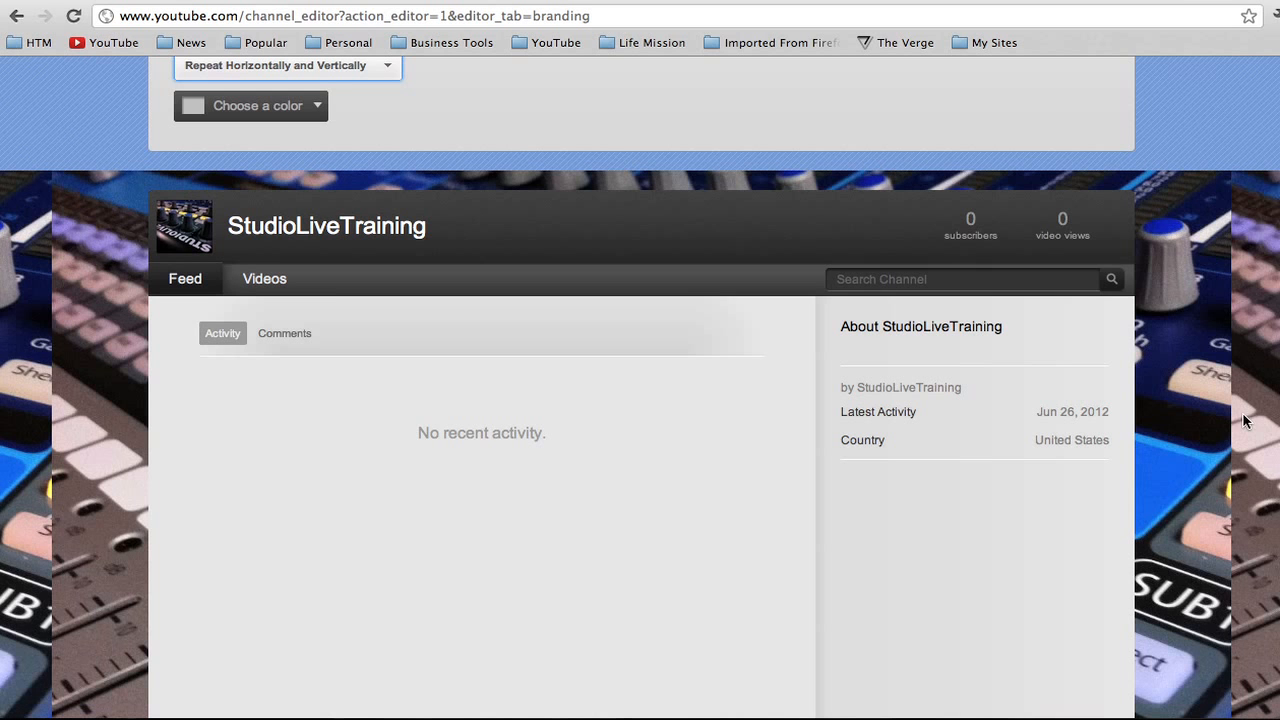
scroll(1212, 455, "down", 1)
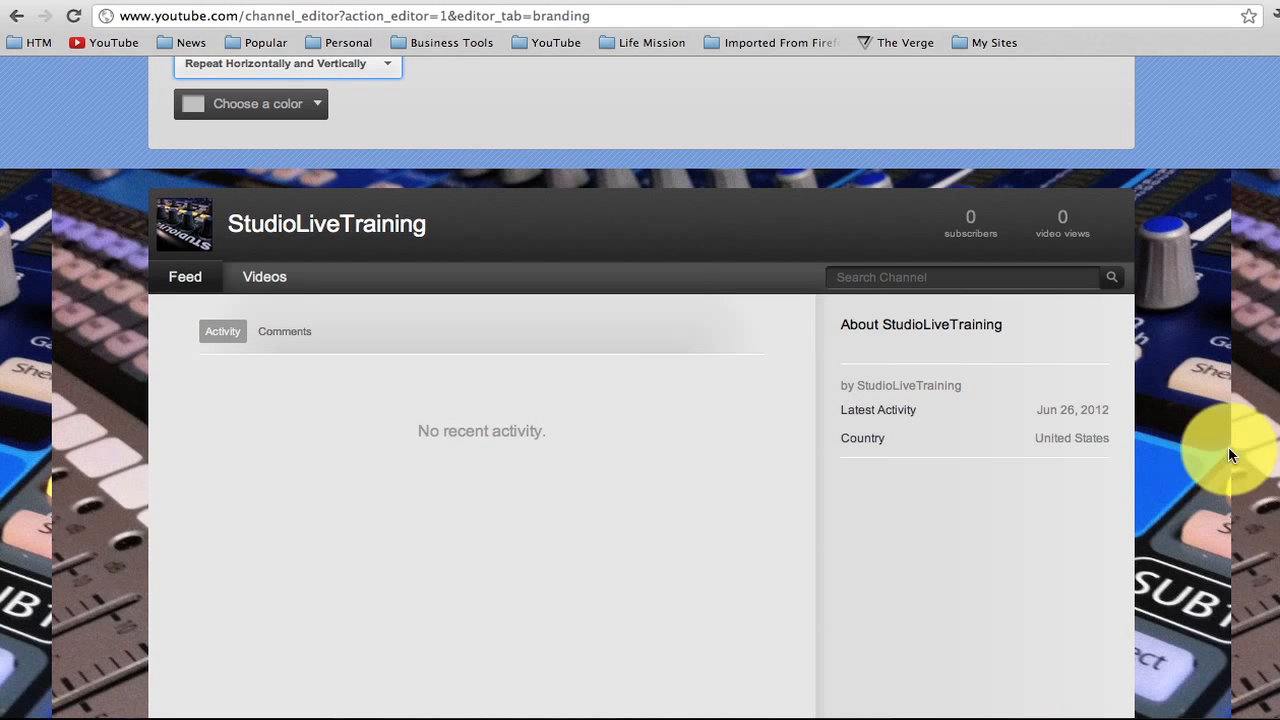
Step: Remove the background image from the channel's appearance settings
scroll(1228, 446, "up", 5)
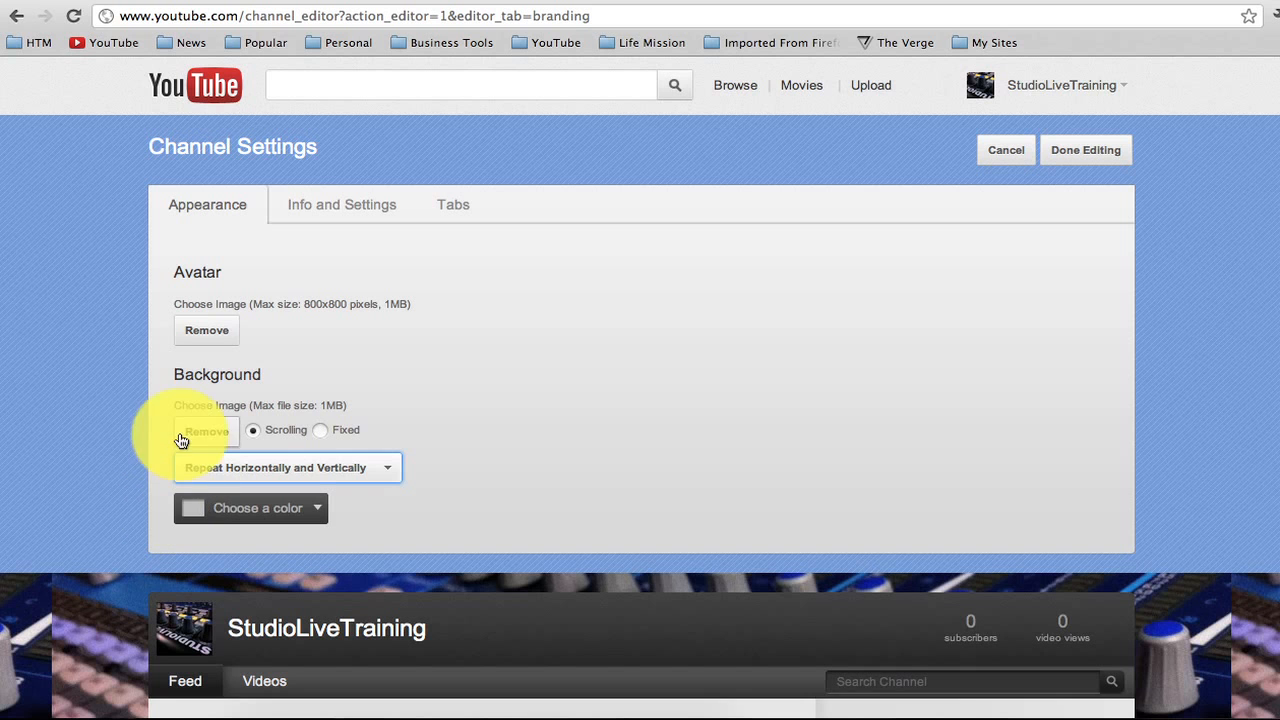
left_click(190, 432)
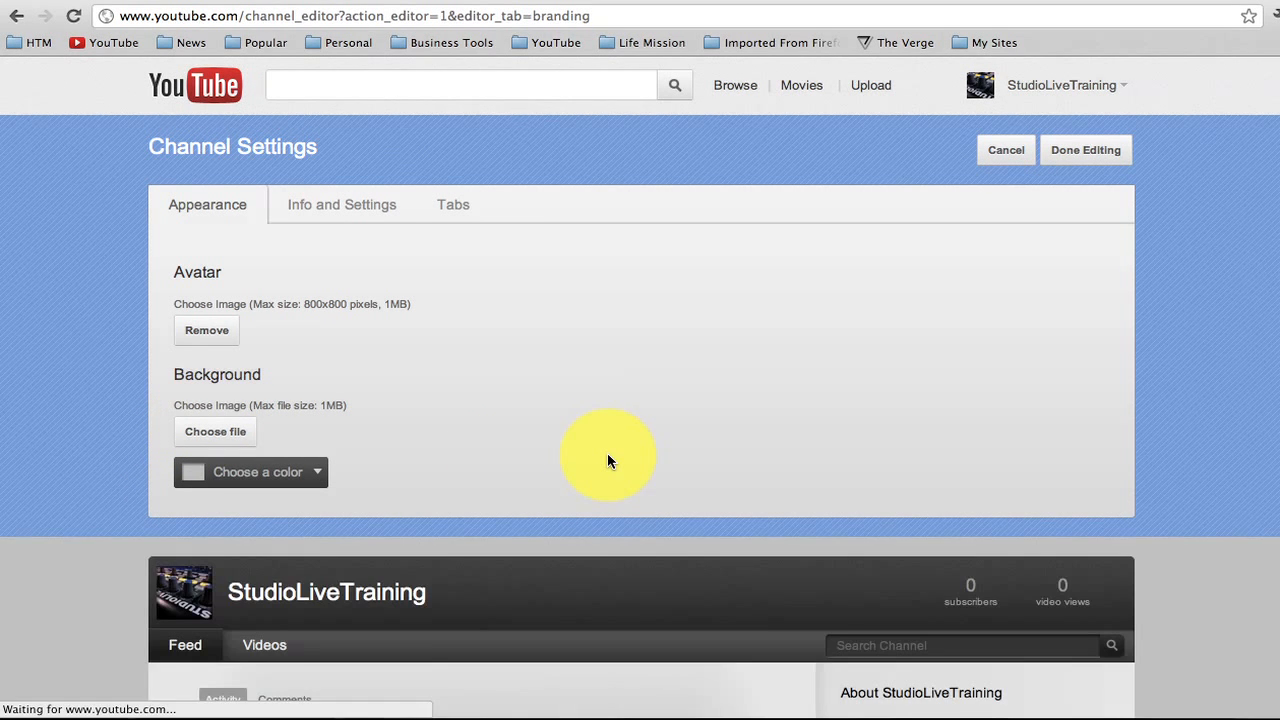
scroll(608, 461, "down", 1)
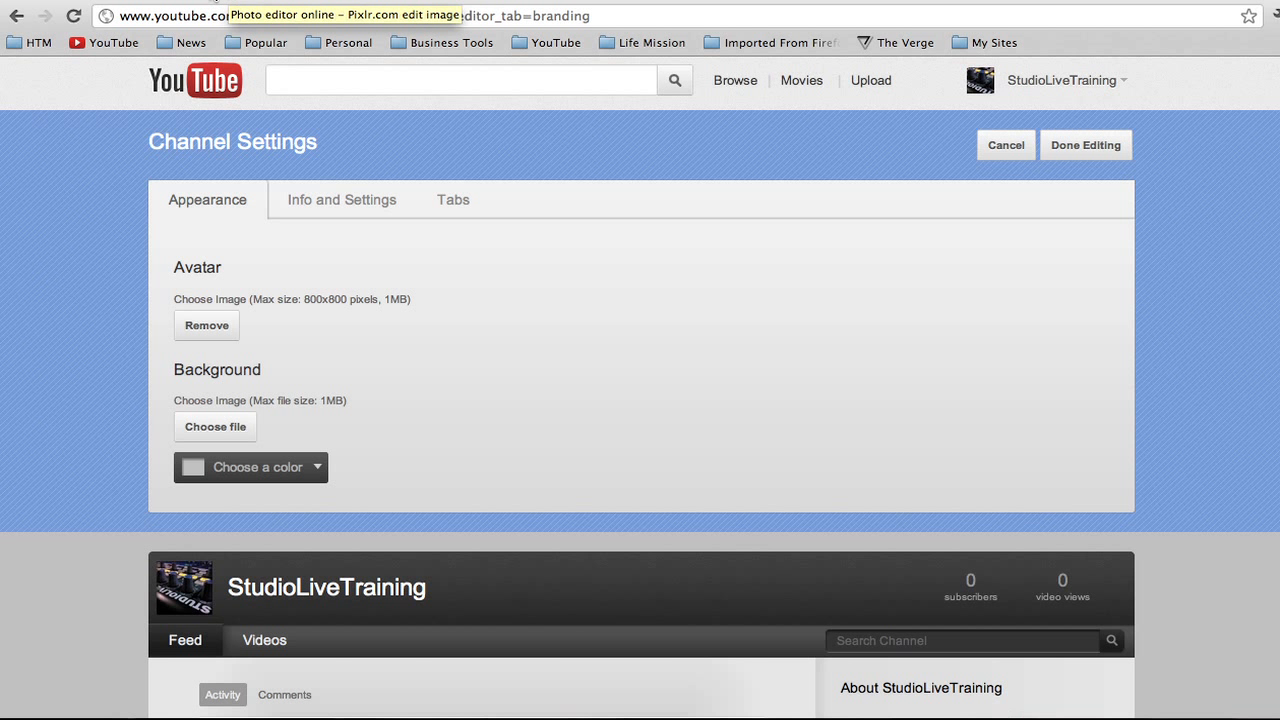
Step: Switch to the Pixlr site, launch its photo editor, and open the Mixer image from the computer's desktop
left_click(218, 1)
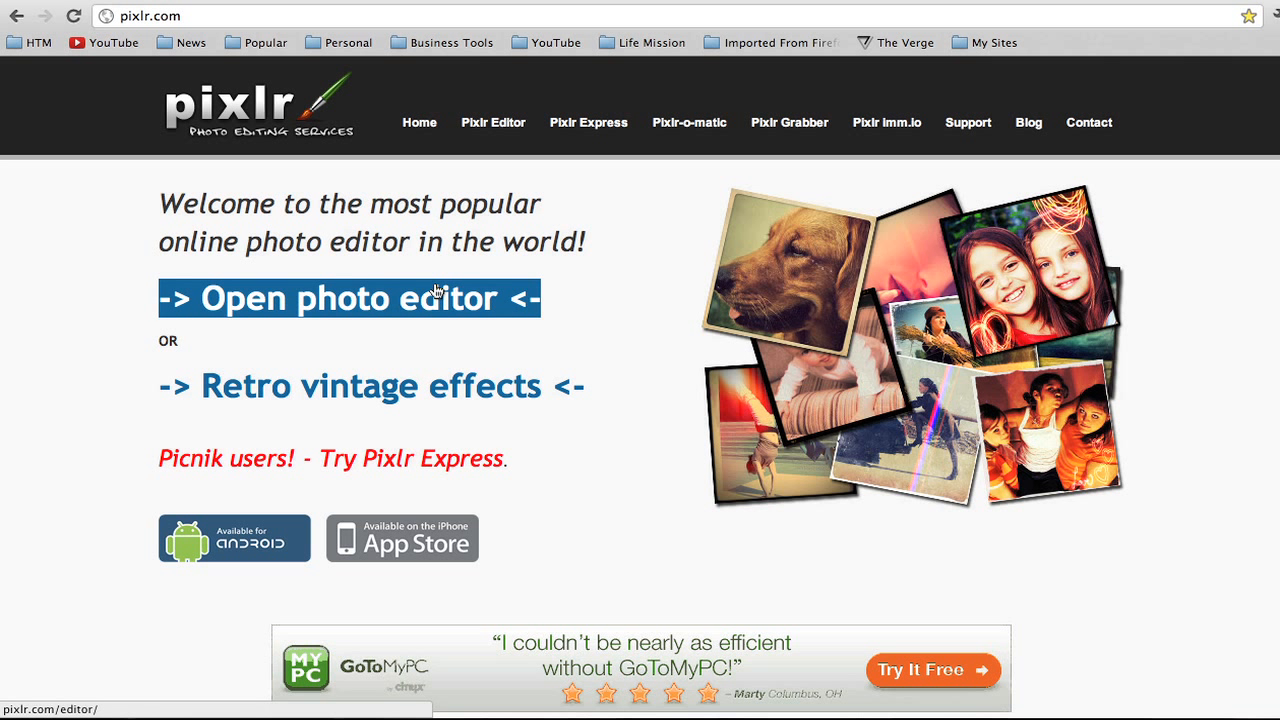
left_click(362, 304)
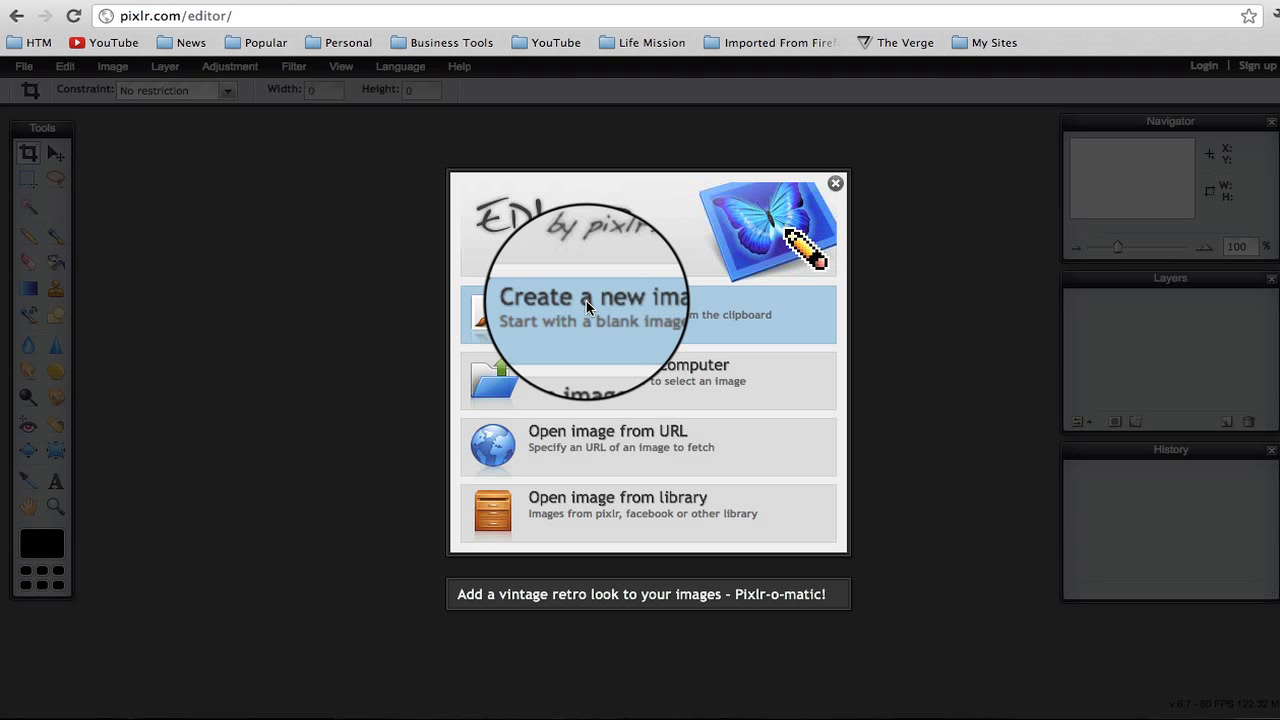
left_click(601, 375)
left_click(598, 197)
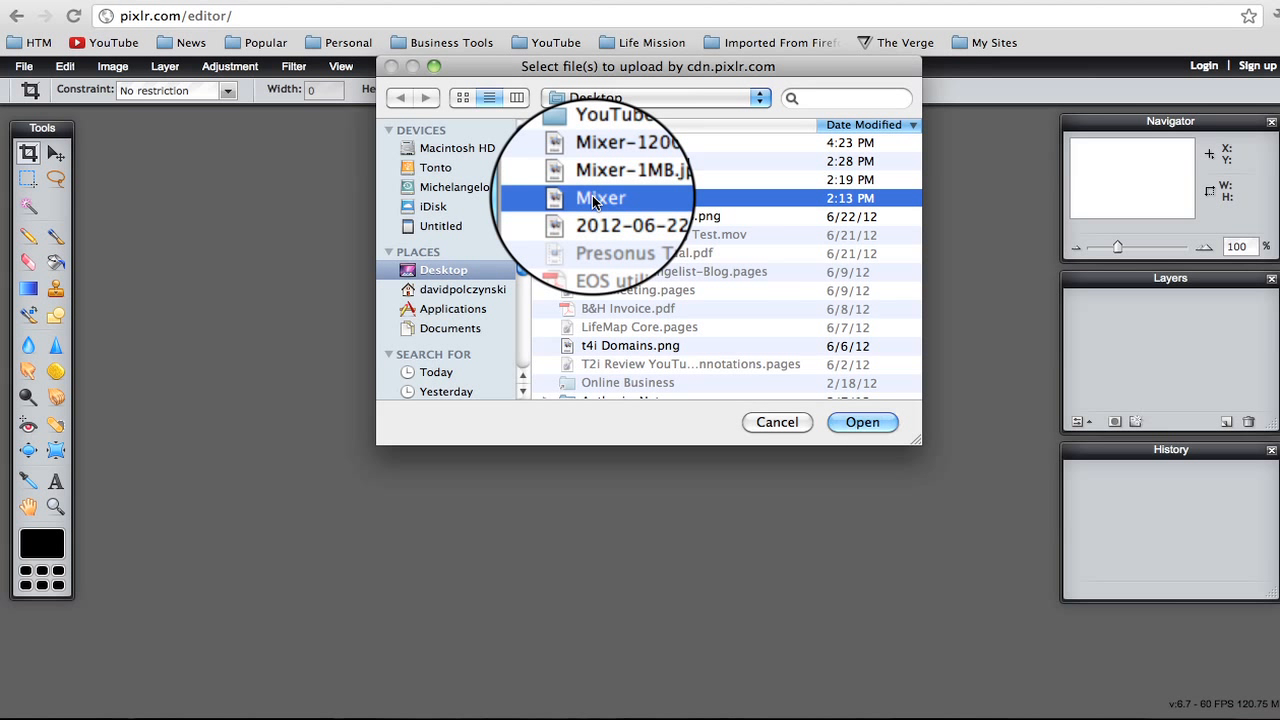
left_click(862, 421)
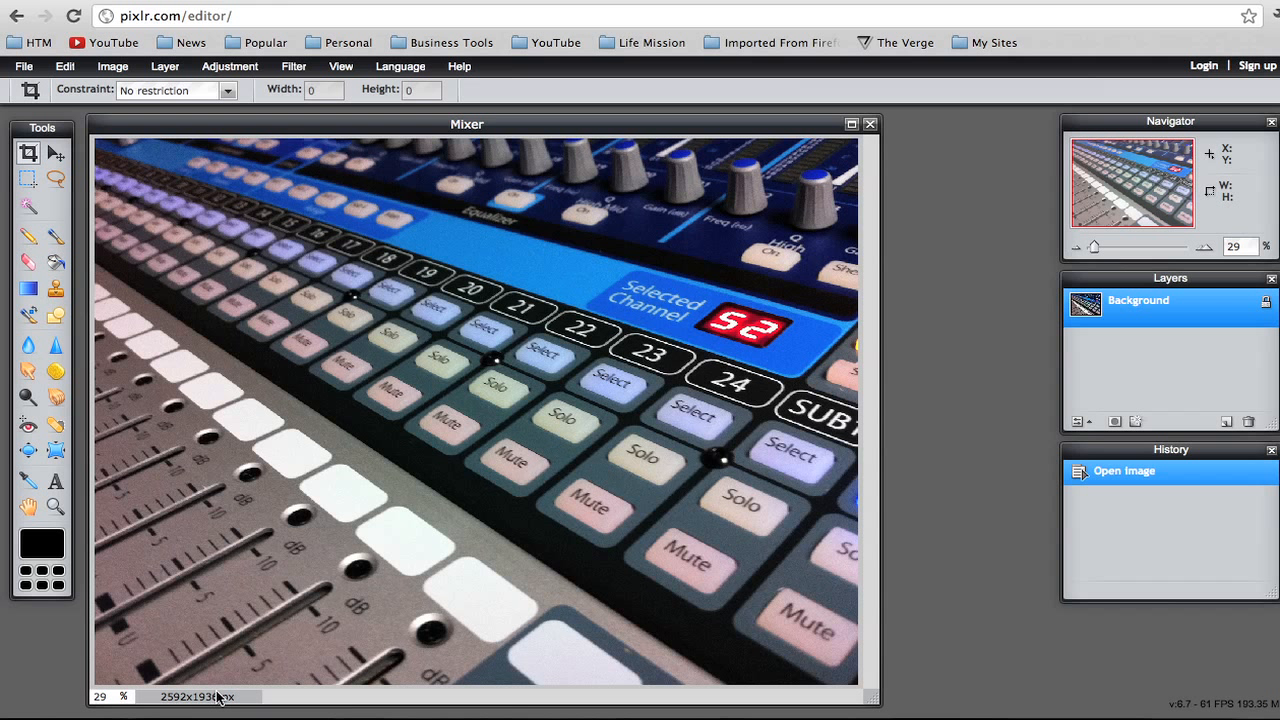
Step: Resize the Mixer image to a width of 1800 pixels with its proportions constrained
left_click(118, 72)
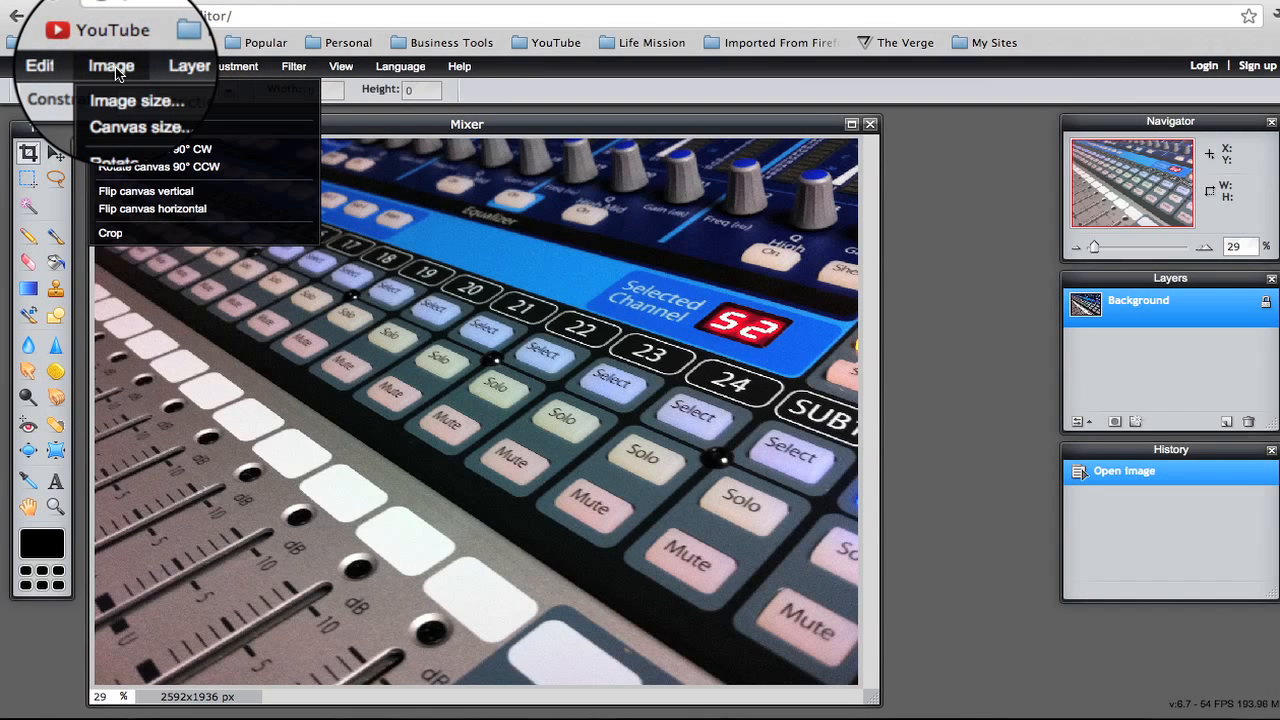
left_click(114, 84)
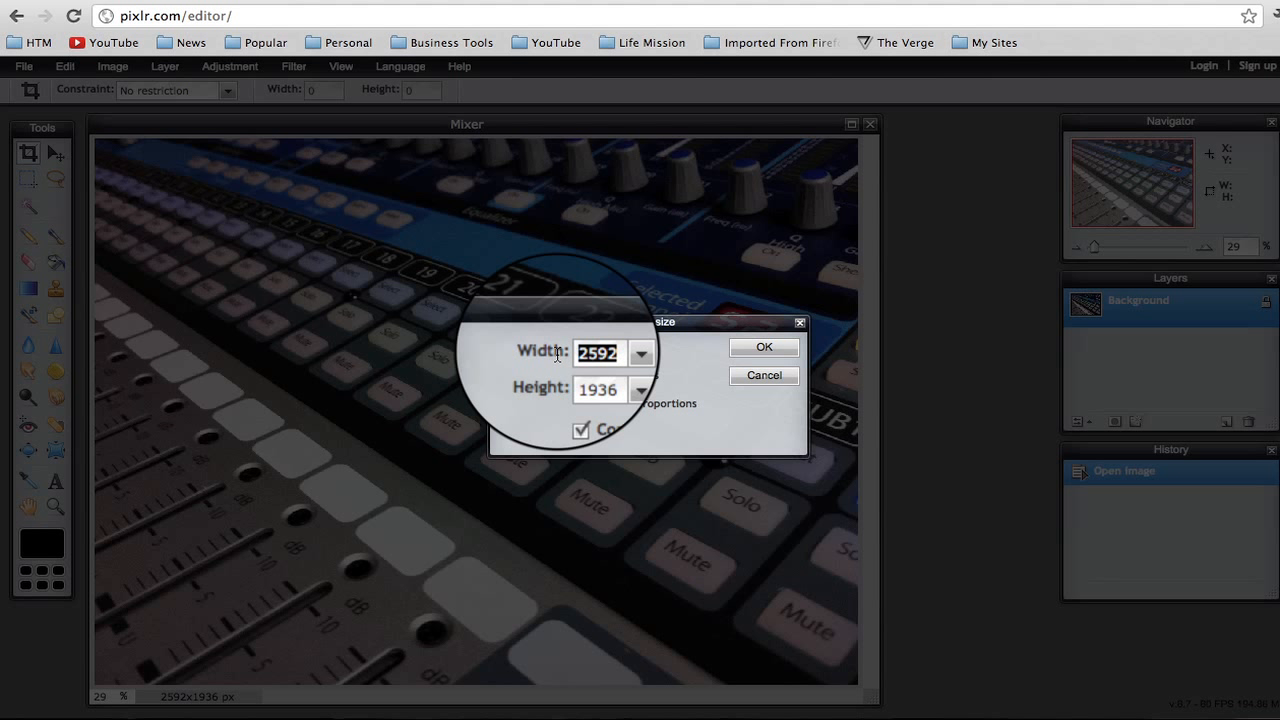
type("1800")
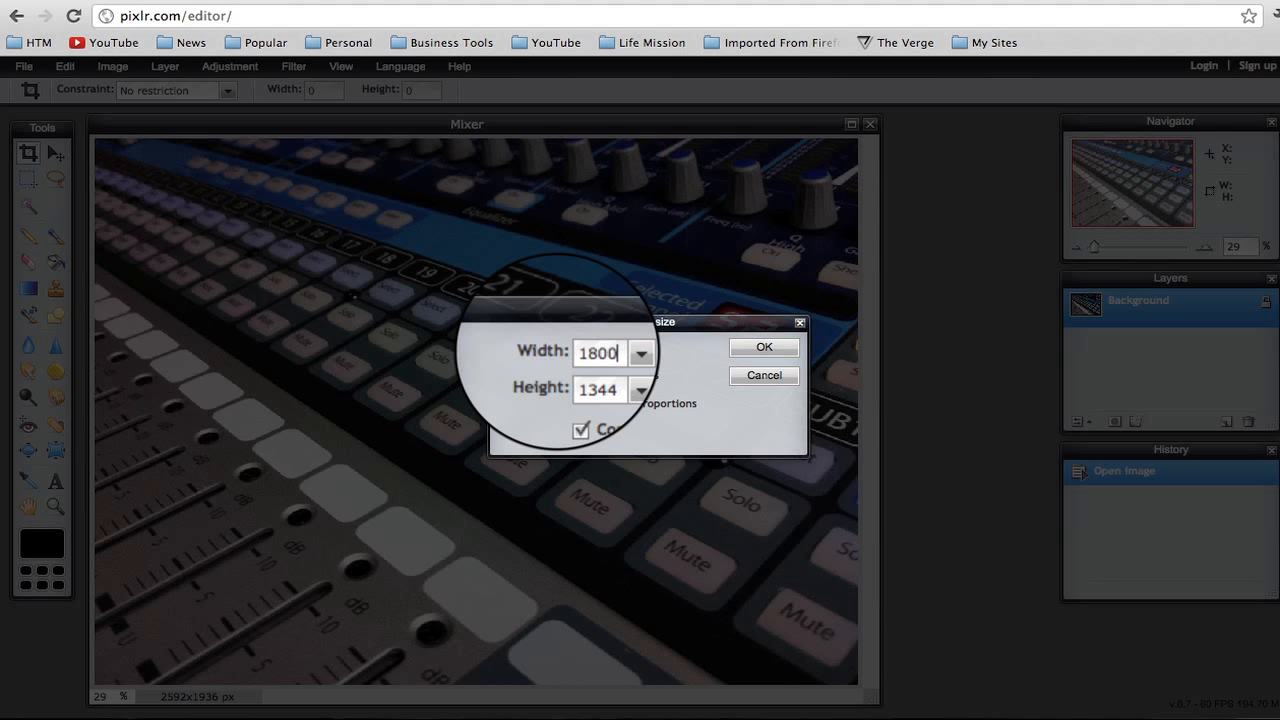
left_click(749, 351)
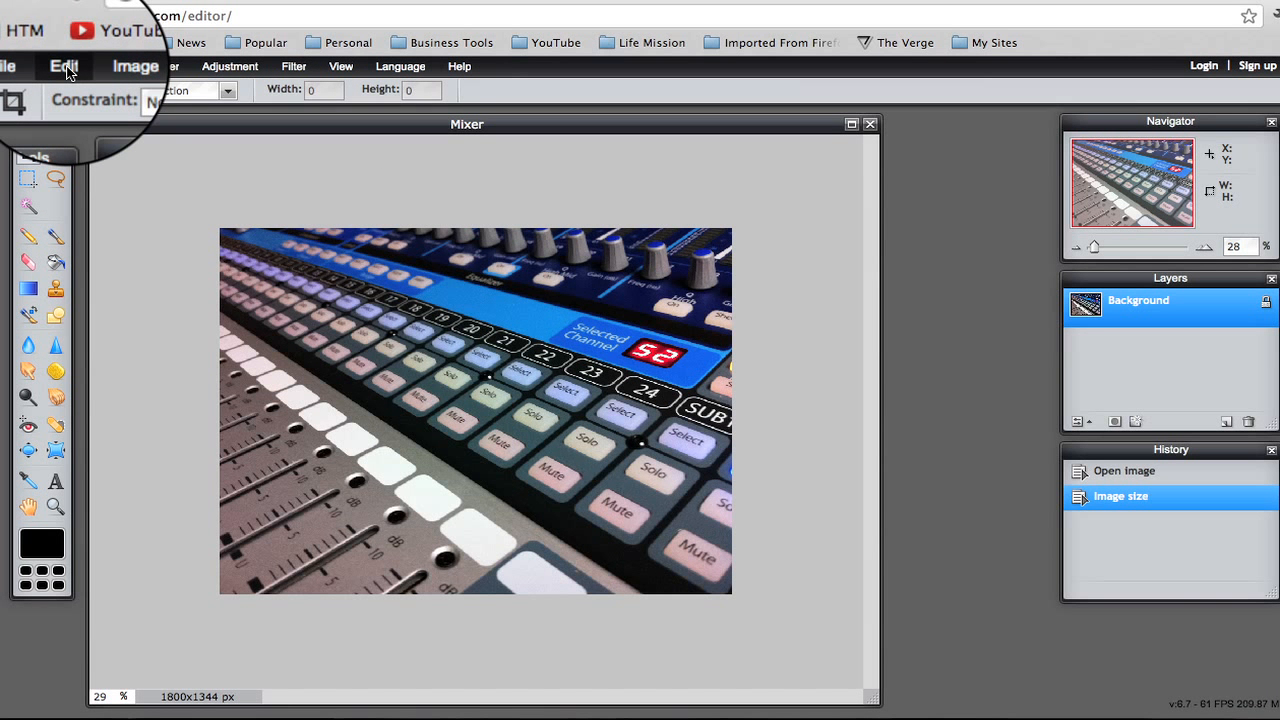
Step: Start saving the resized image to the computer under the name Mixer-Full Width
left_click(22, 66)
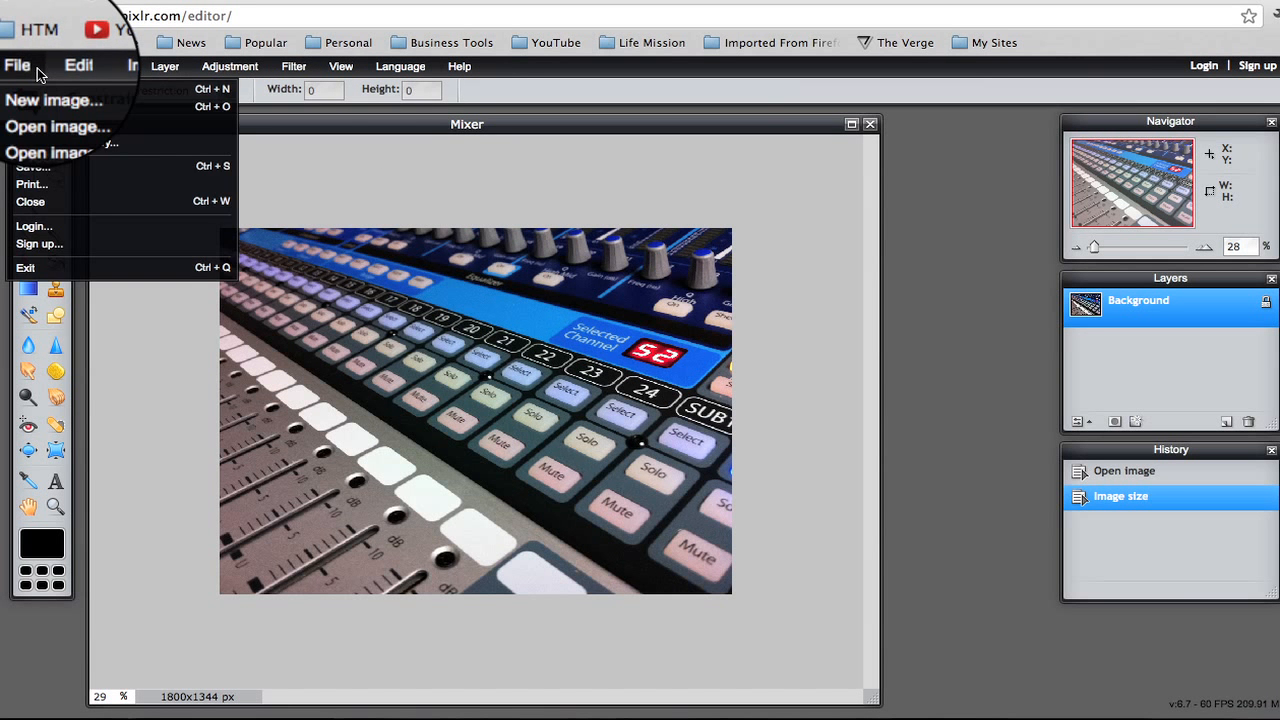
left_click(30, 166)
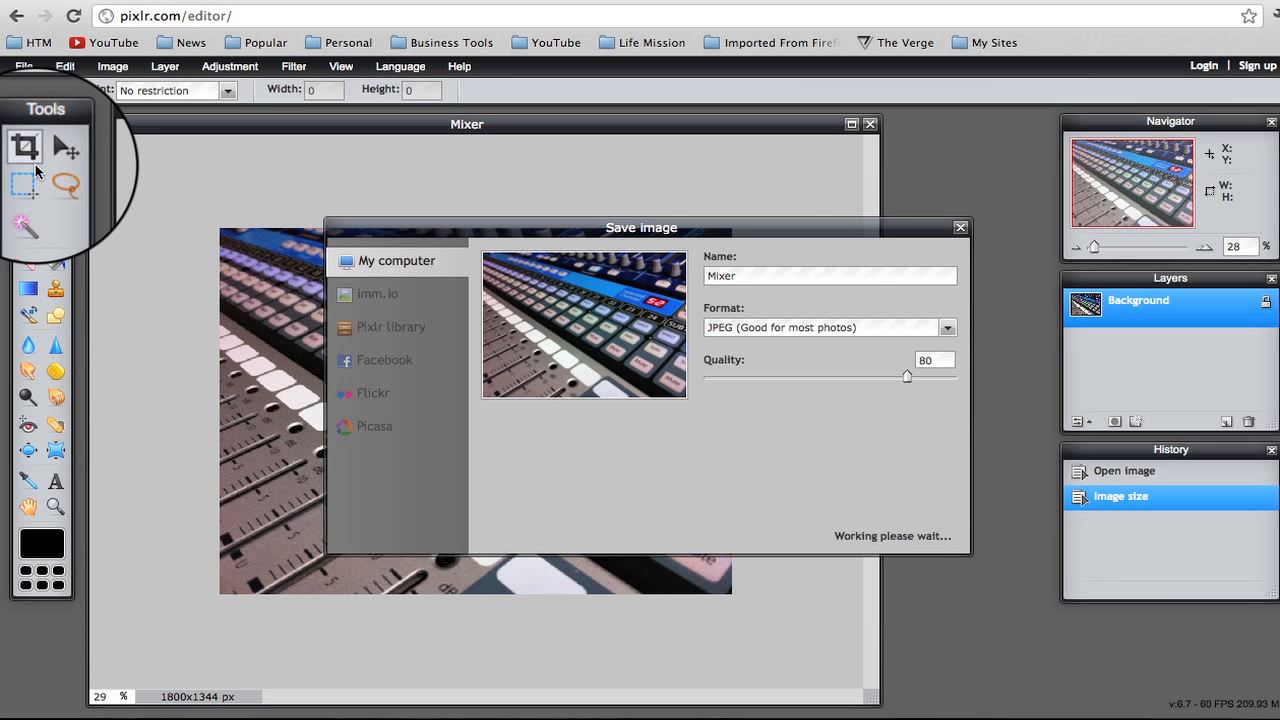
left_click(772, 280)
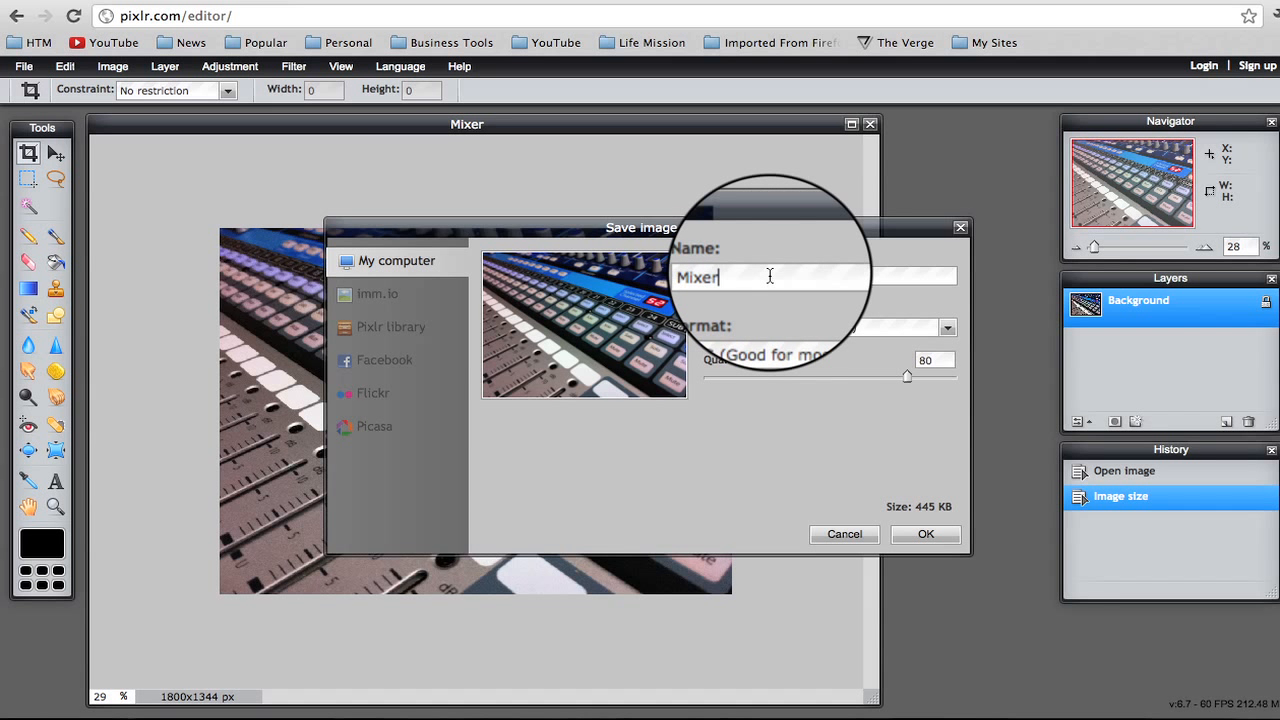
key("BackSpace")
key("BackSpace")
key("BackSpace")
key("BackSpace")
key("BackSpace")
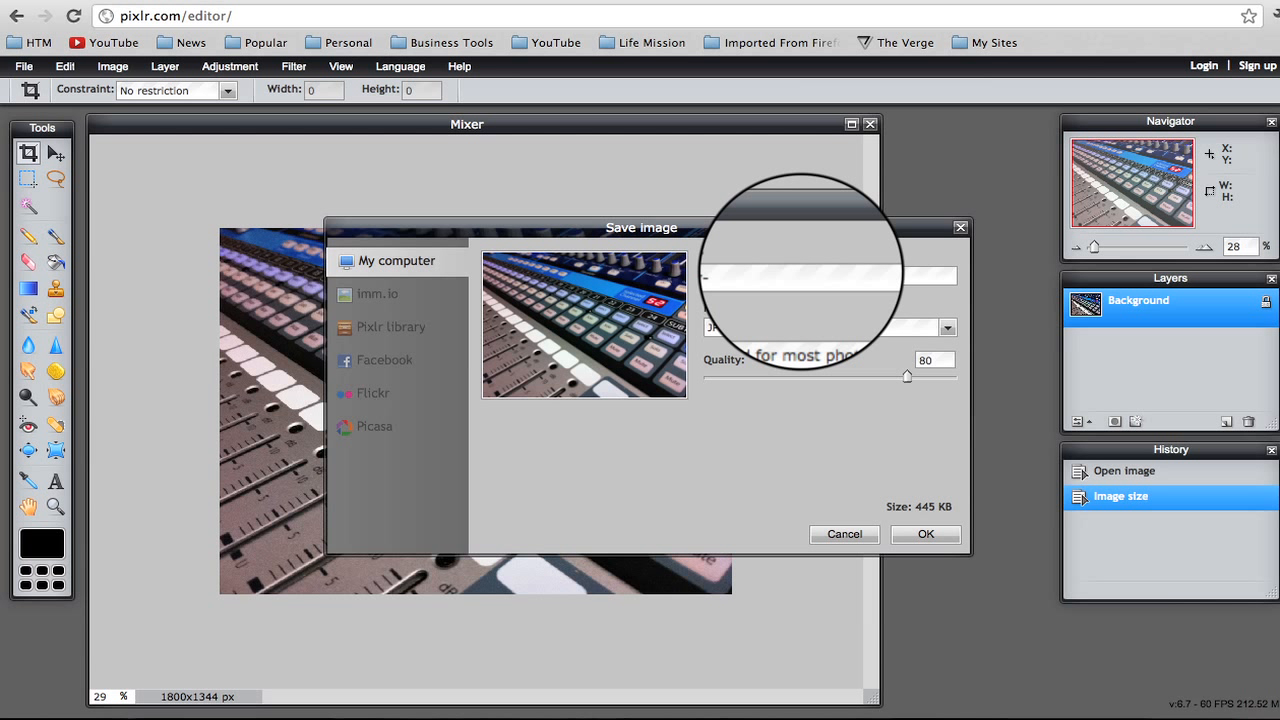
type("Full Width")
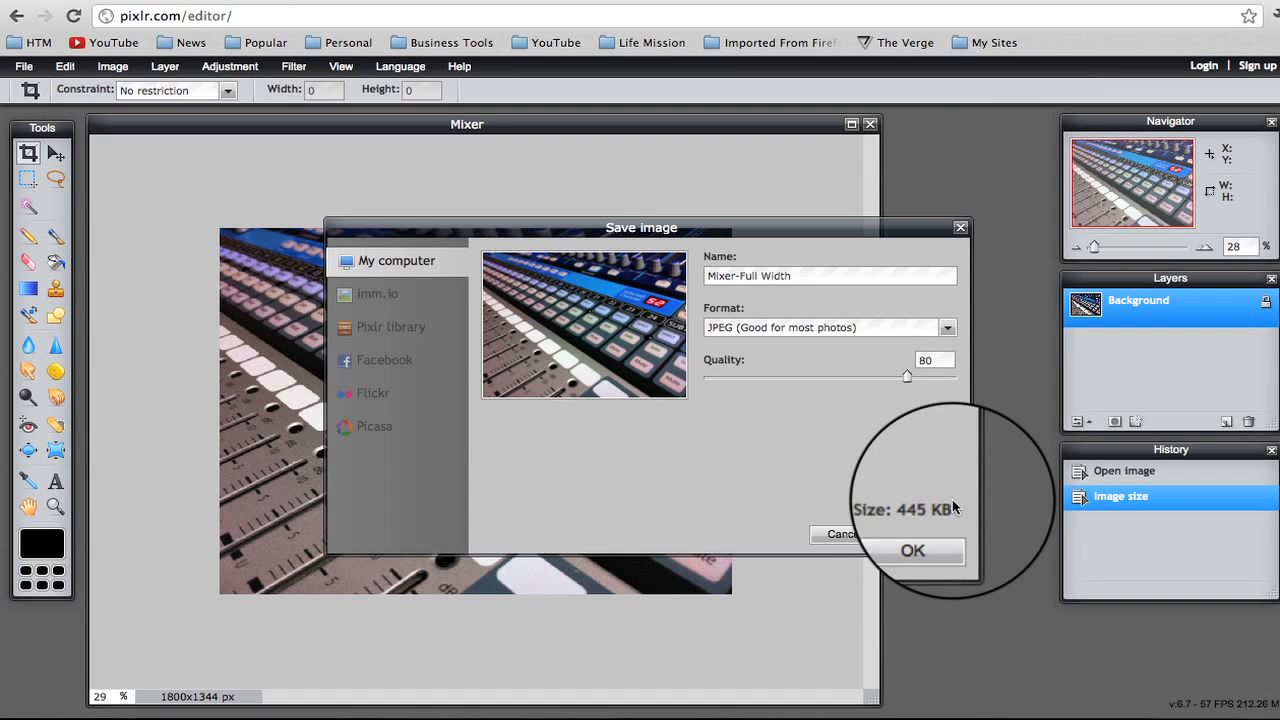
Step: Set the JPEG quality to 94 and save Mixer-Full Width.jpg to the desktop
left_click_drag(907, 377, 930, 377)
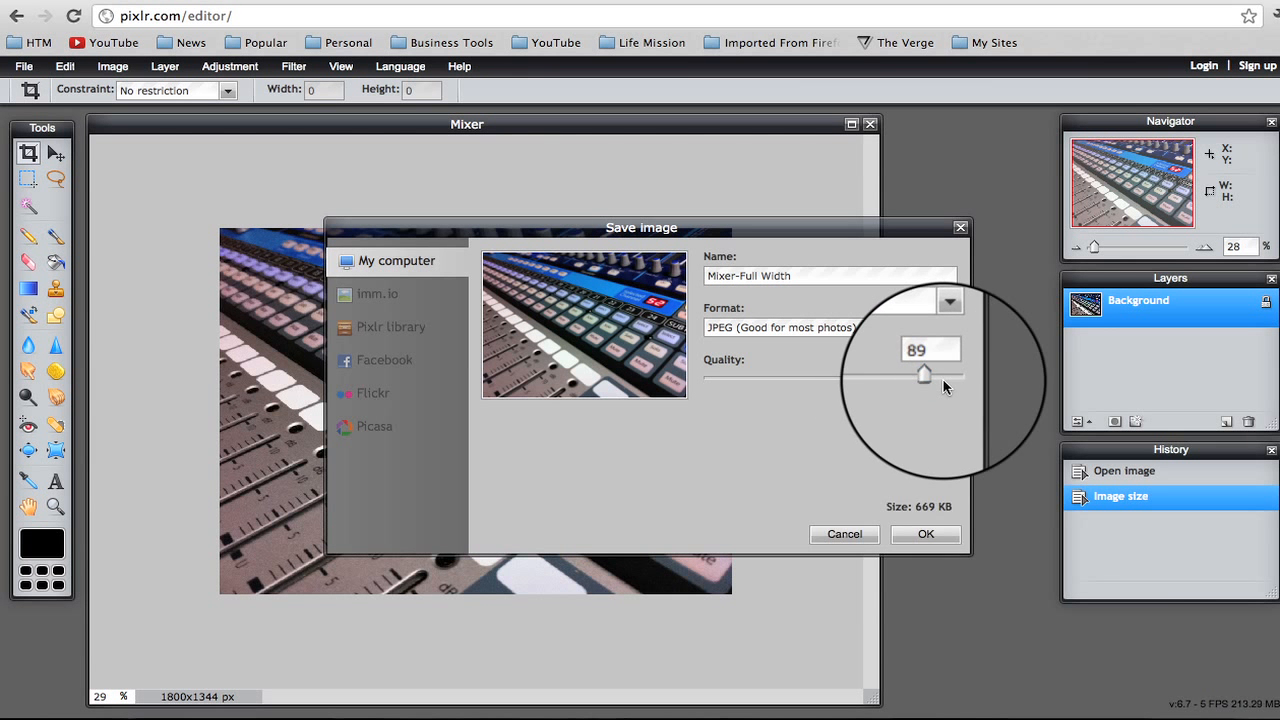
mouse_move(942, 376)
left_mouse_down()
mouse_move(931, 372)
mouse_move(942, 372)
left_mouse_up()
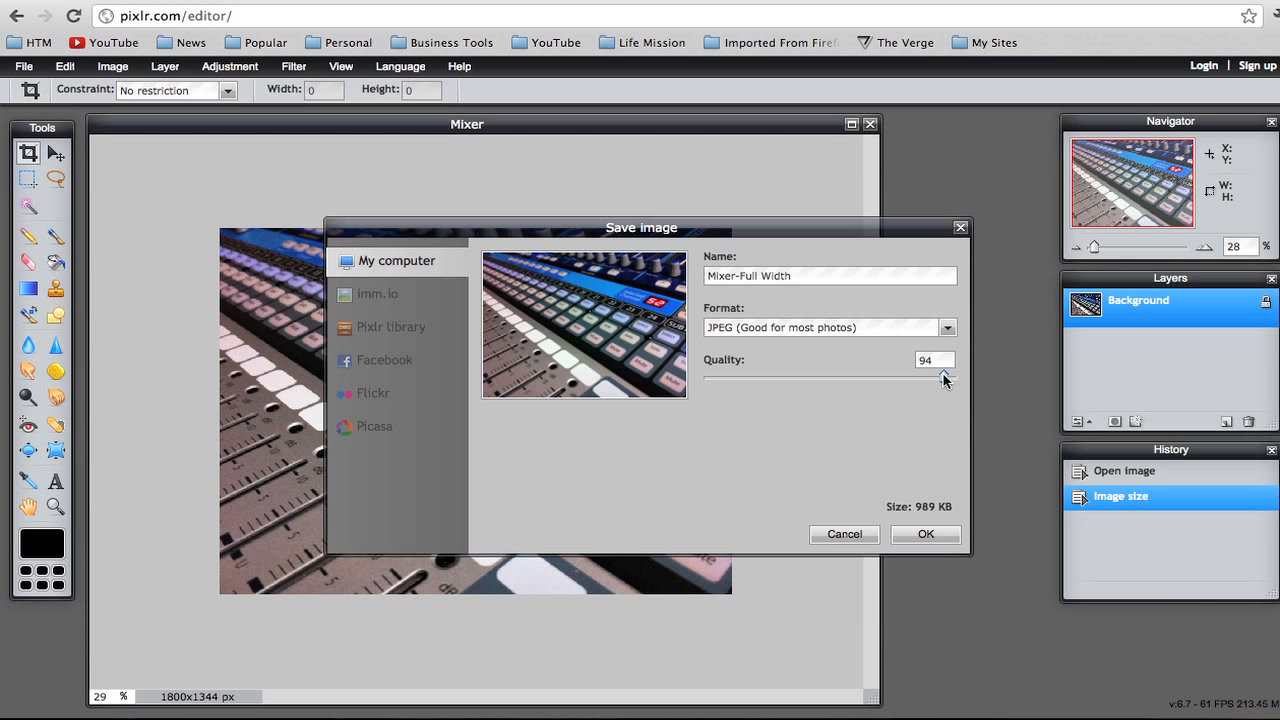
left_click(921, 533)
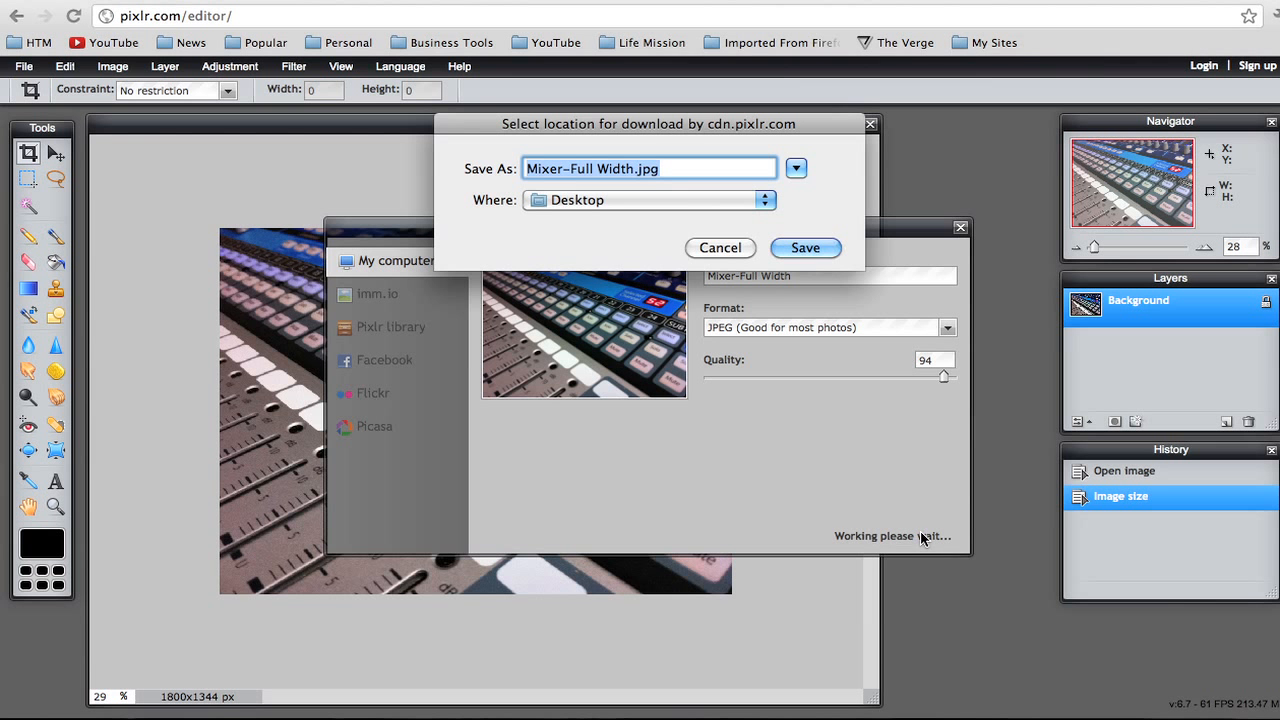
left_click(806, 249)
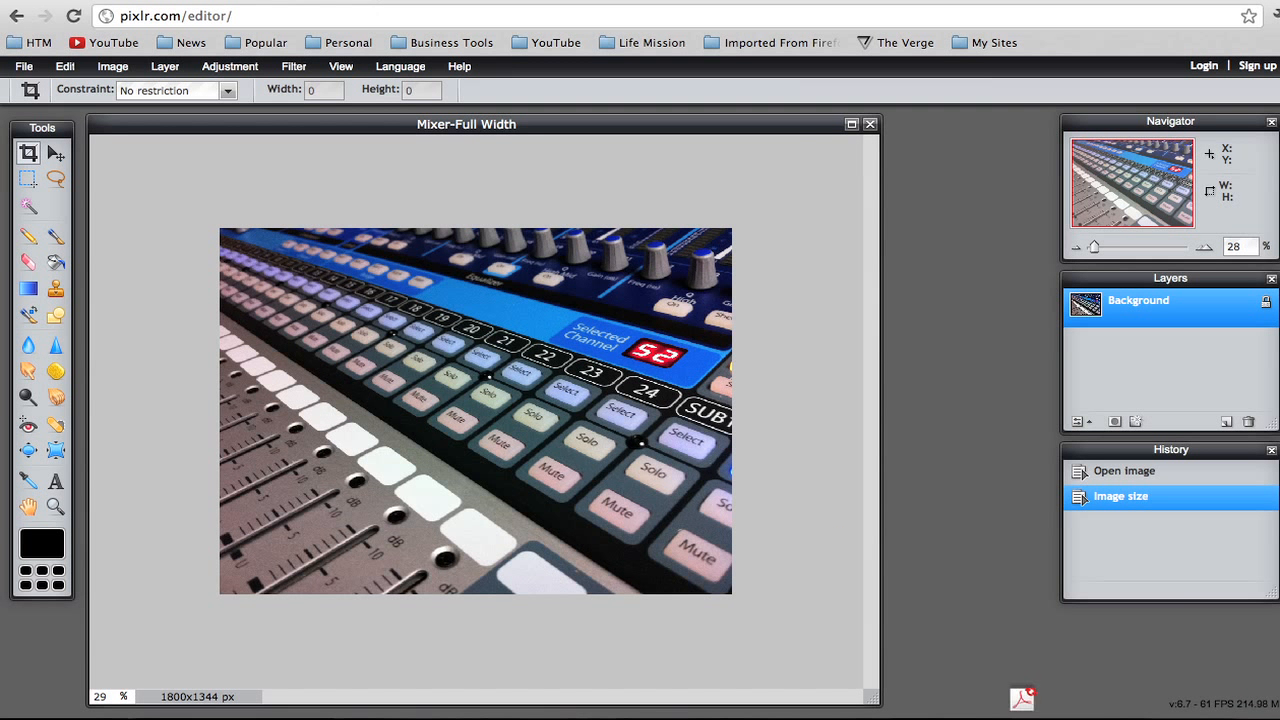
Step: Switch to the YouTube channel settings, upload Mixer-Full Width.jpg from the desktop as the channel background, and finish editing
left_click(376, 1)
scroll(567, 402, "down", 1)
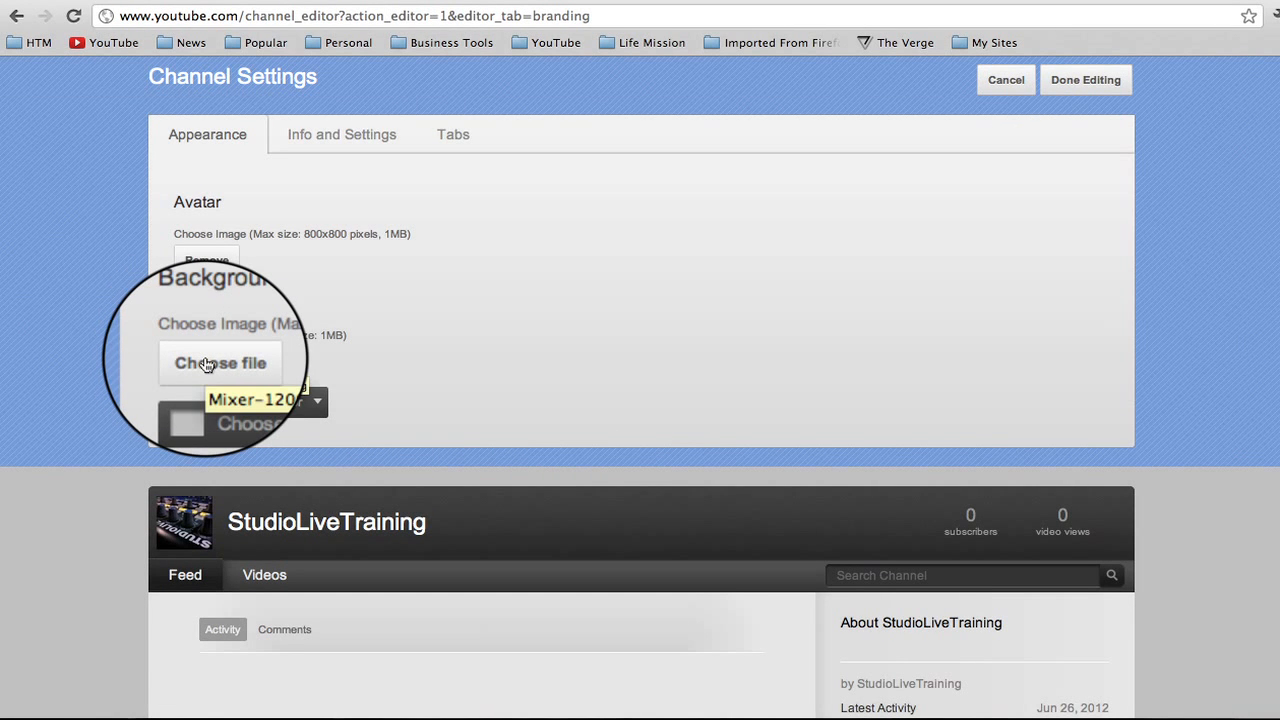
left_click(207, 364)
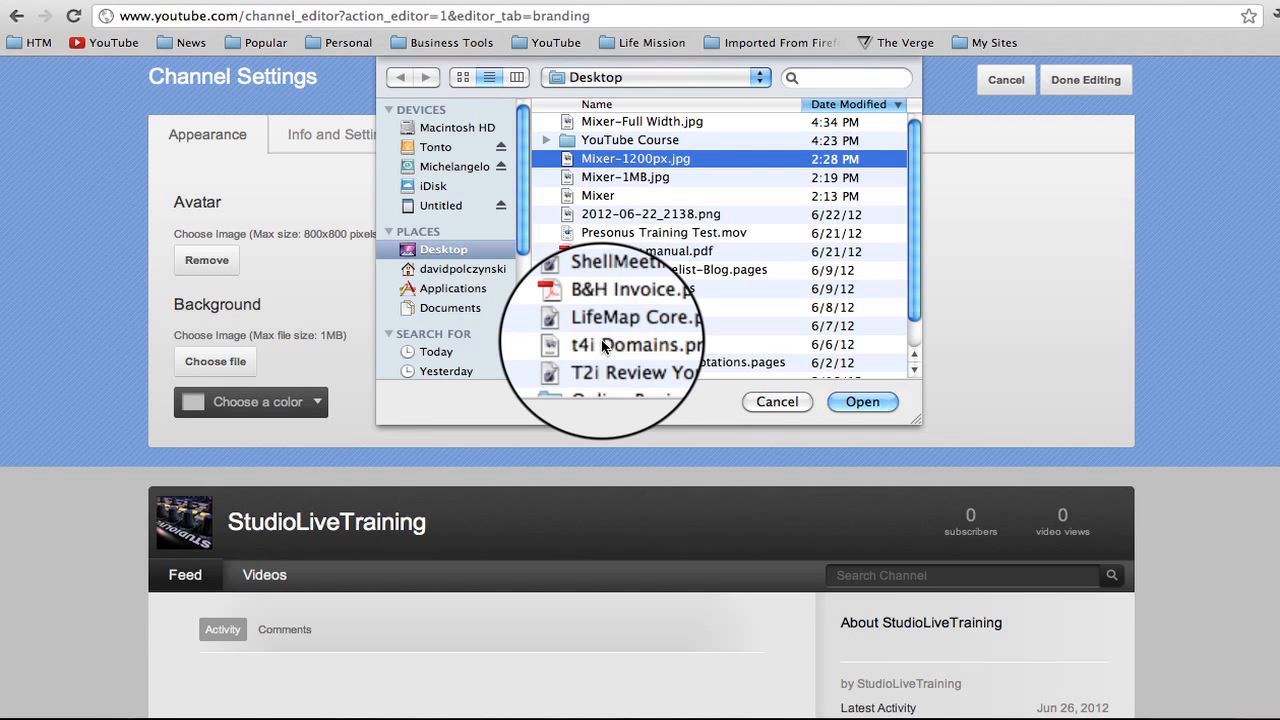
left_click(659, 121)
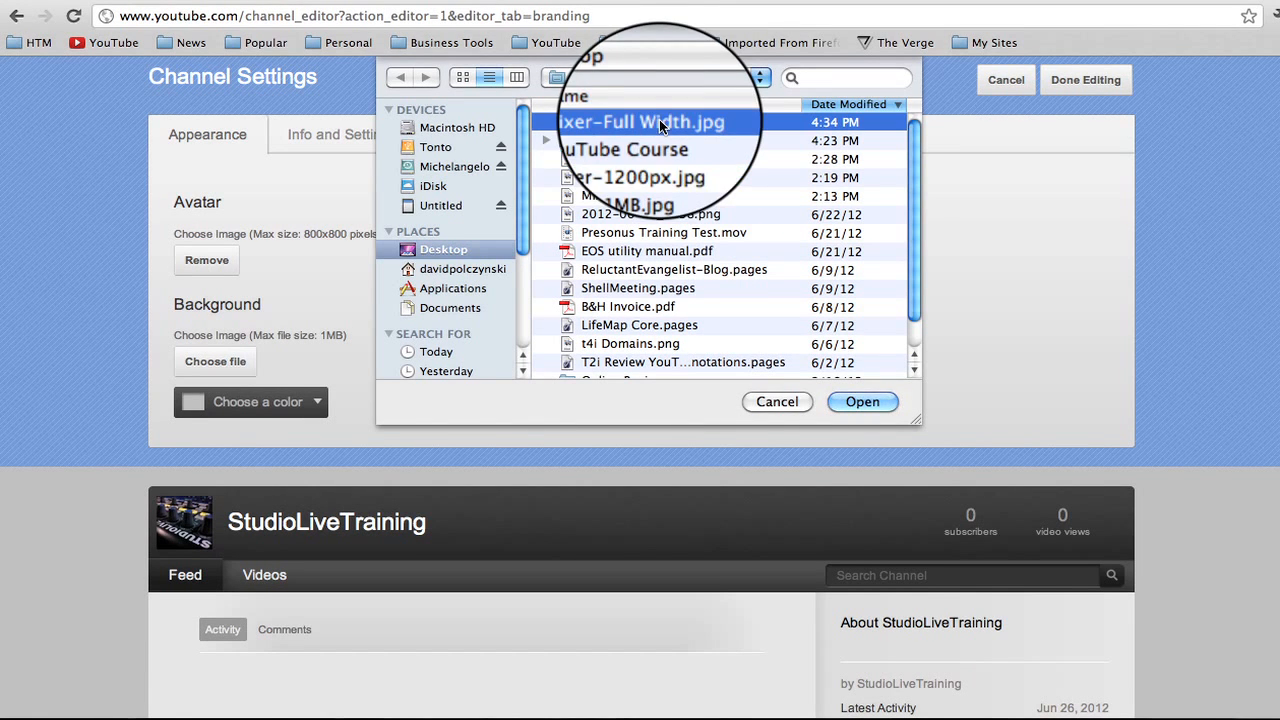
left_click(860, 402)
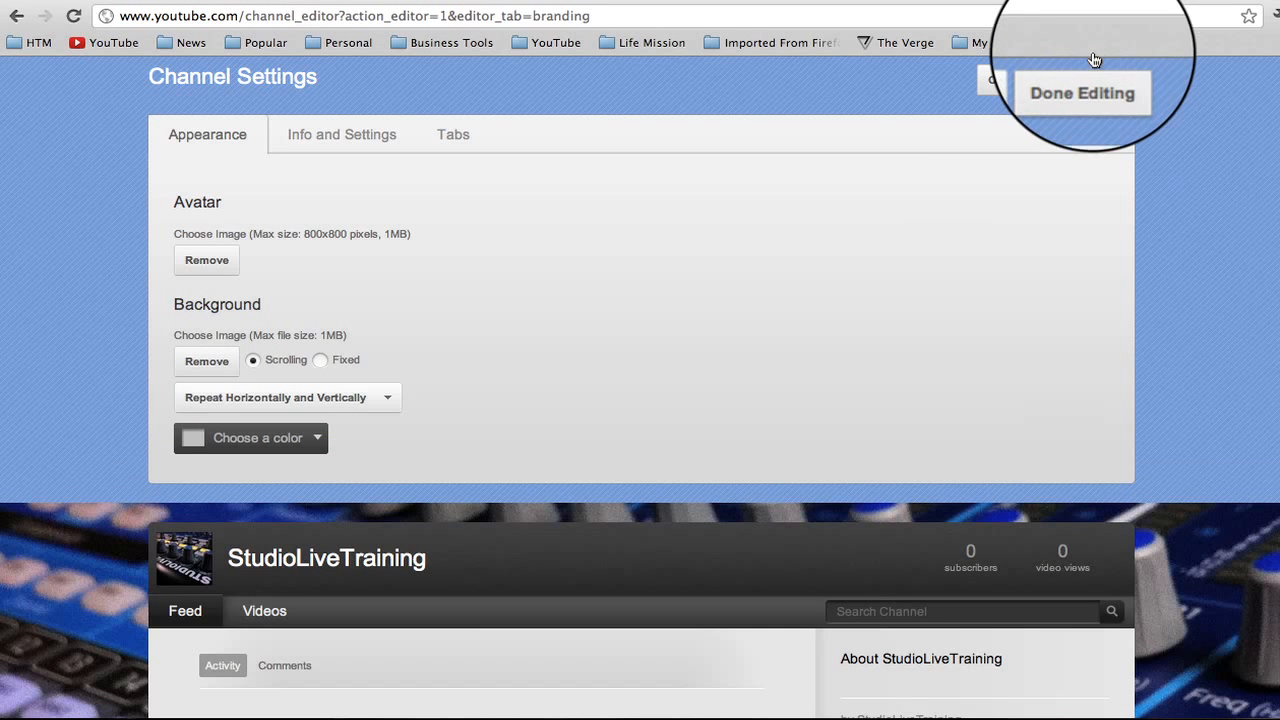
left_click(1088, 82)
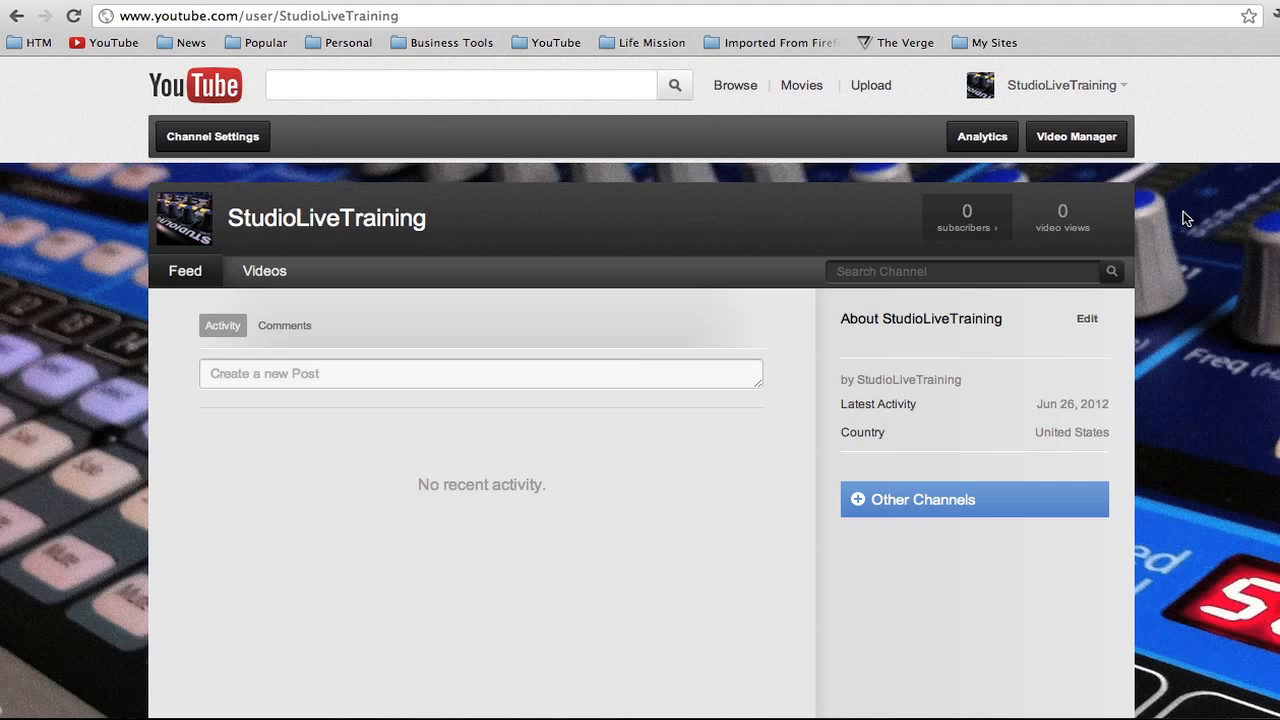
Step: Examine how the mixer background displays along the full length of the StudioLiveTraining channel page
scroll(1191, 209, "down", 4)
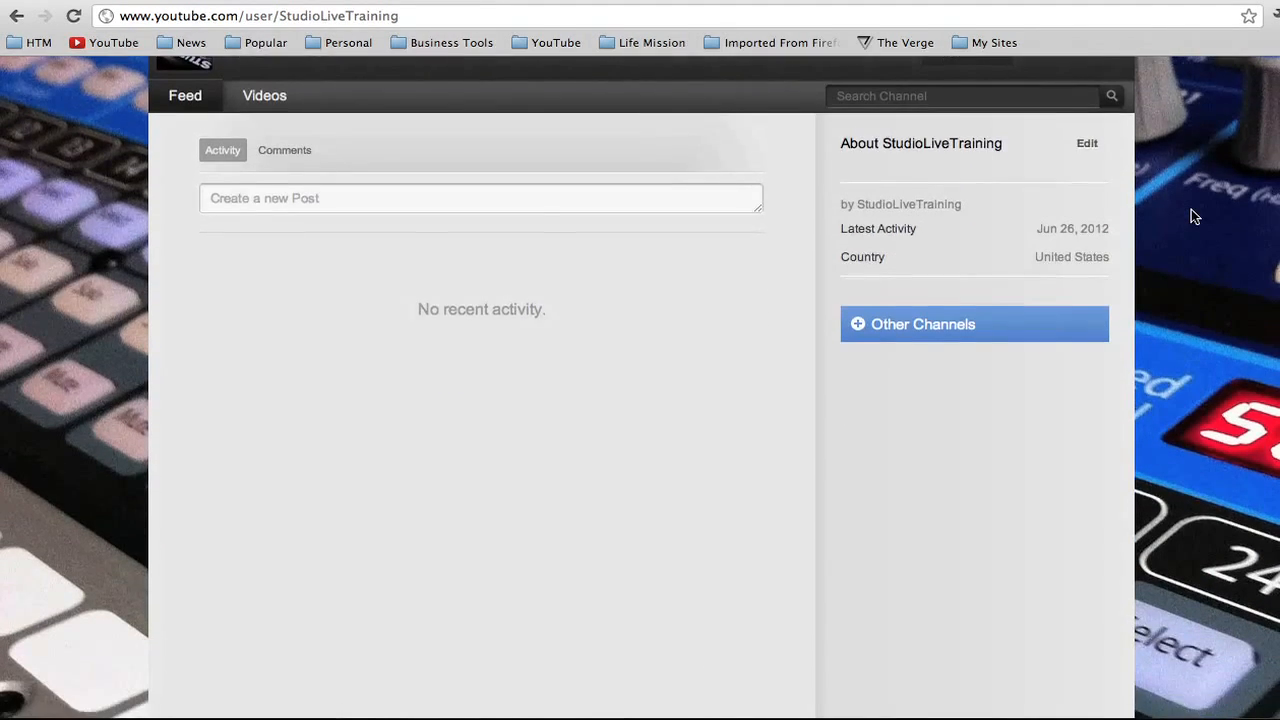
scroll(1191, 209, "down", 5)
scroll(1190, 209, "up", 8)
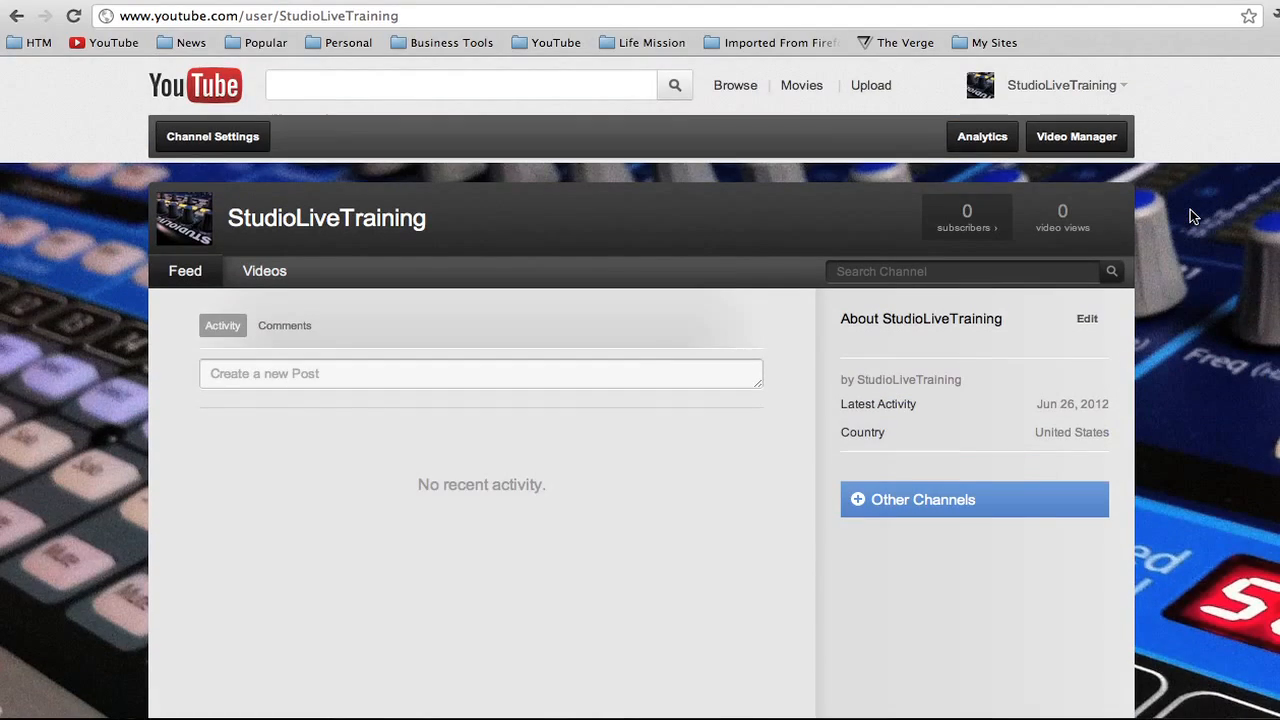
scroll(1190, 209, "down", 6)
scroll(1190, 209, "up", 4)
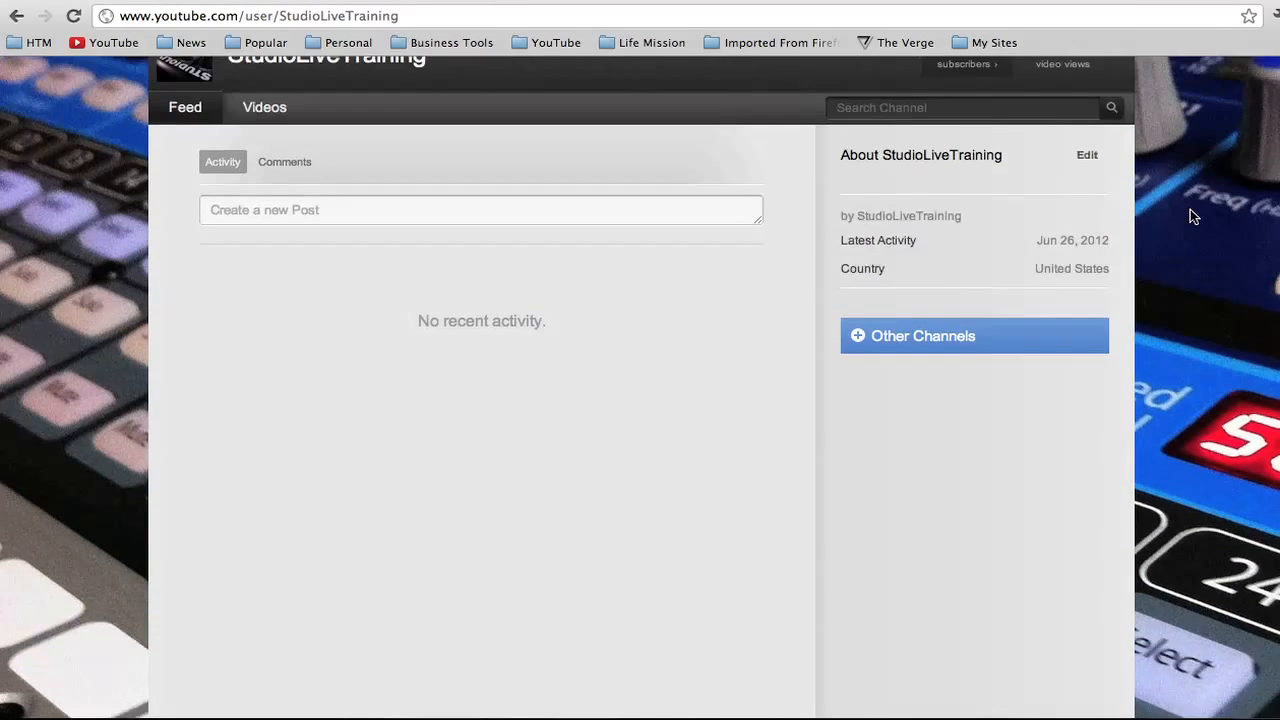
scroll(1191, 216, "up", 3)
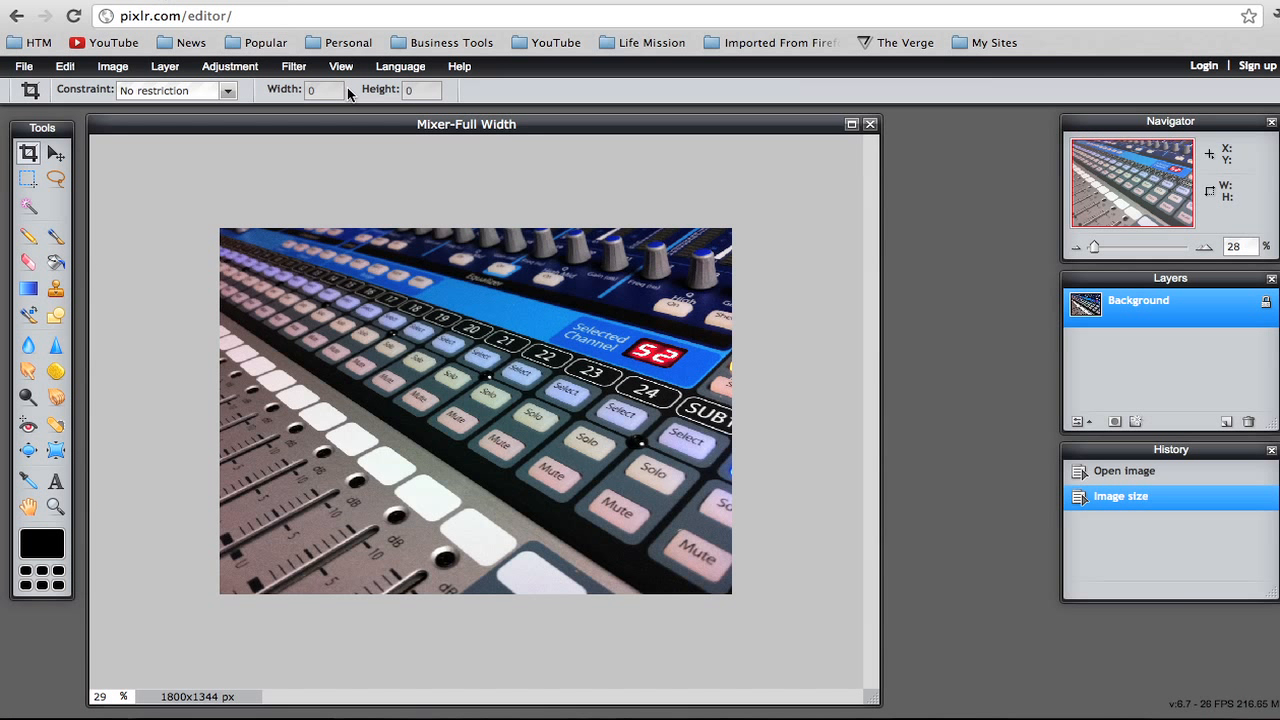
Step: Switch back to Pixlr and resize the Mixer-Full Width image to a width of 800 pixels with its proportions constrained
left_click_drag(358, 124, 395, 128)
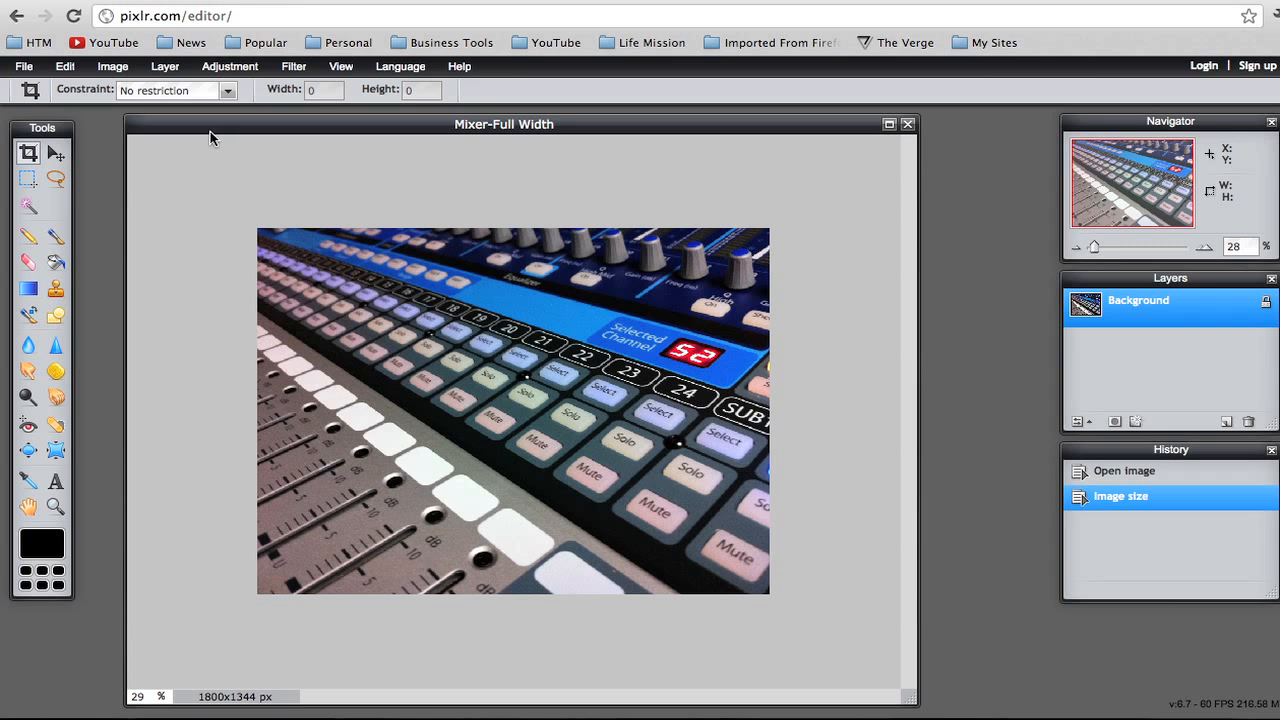
left_click(116, 68)
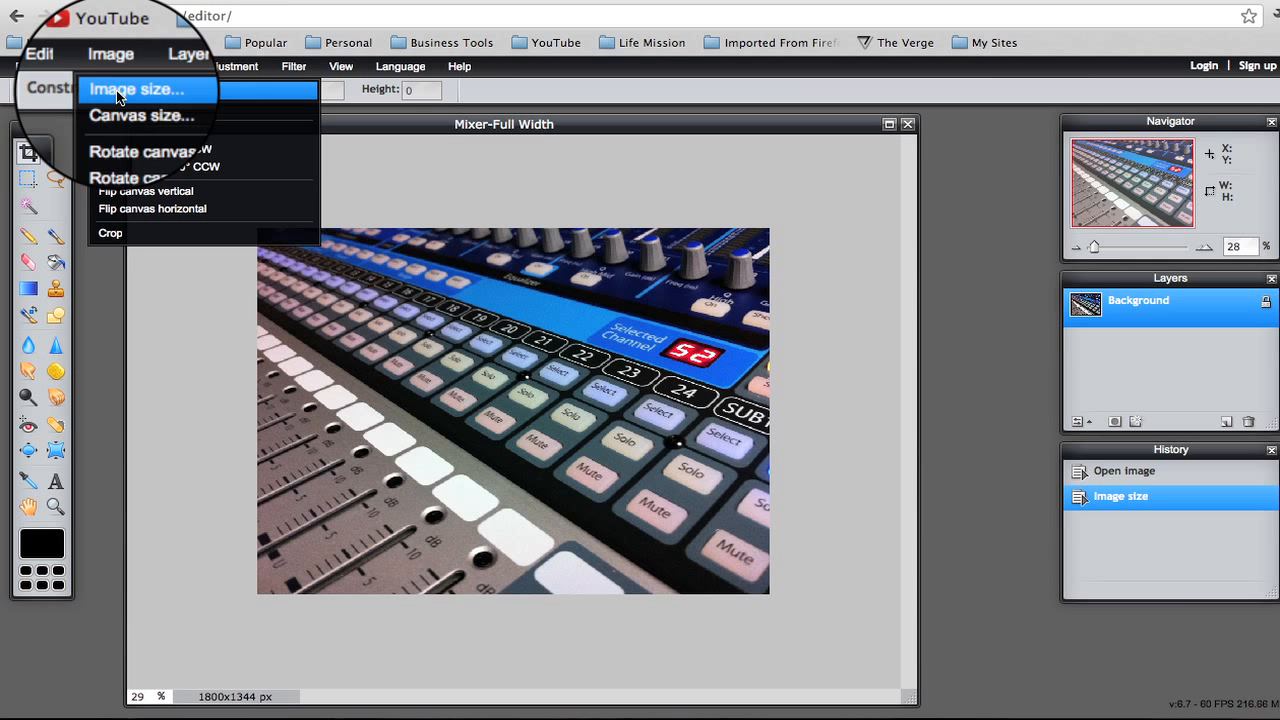
left_click(116, 90)
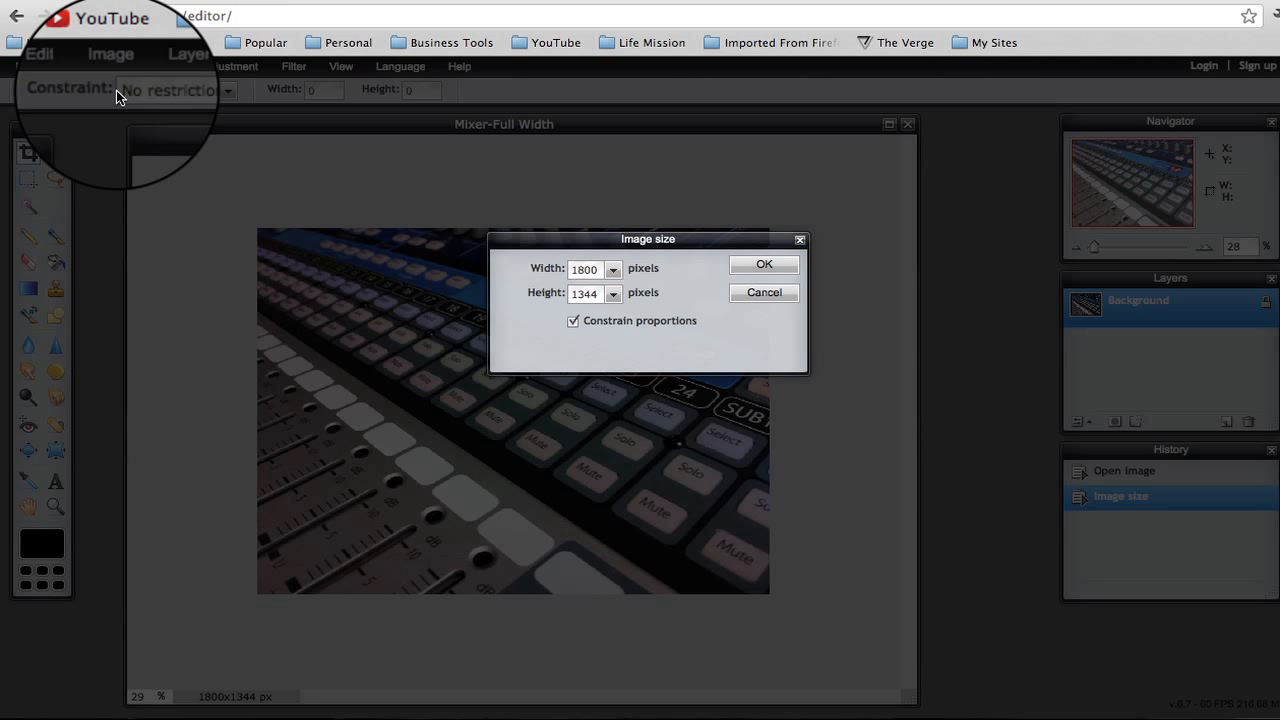
left_click(612, 274)
left_click_drag(558, 289, 534, 292)
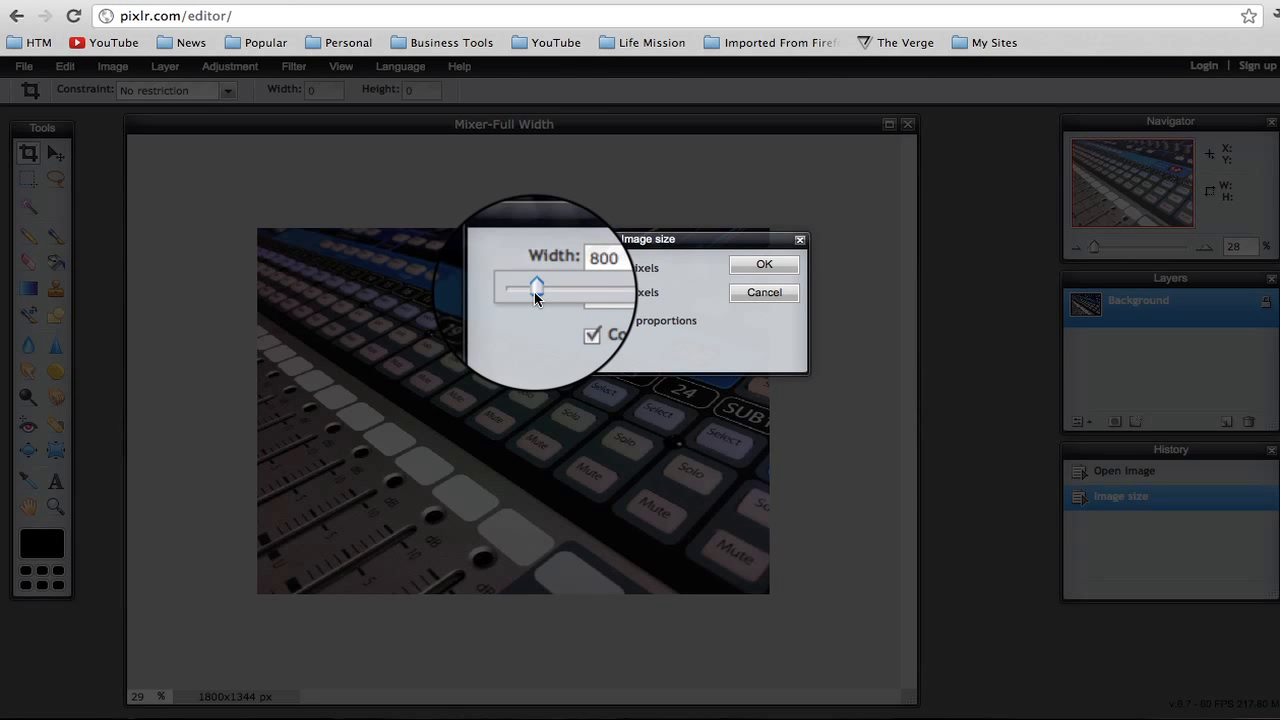
left_click(764, 264)
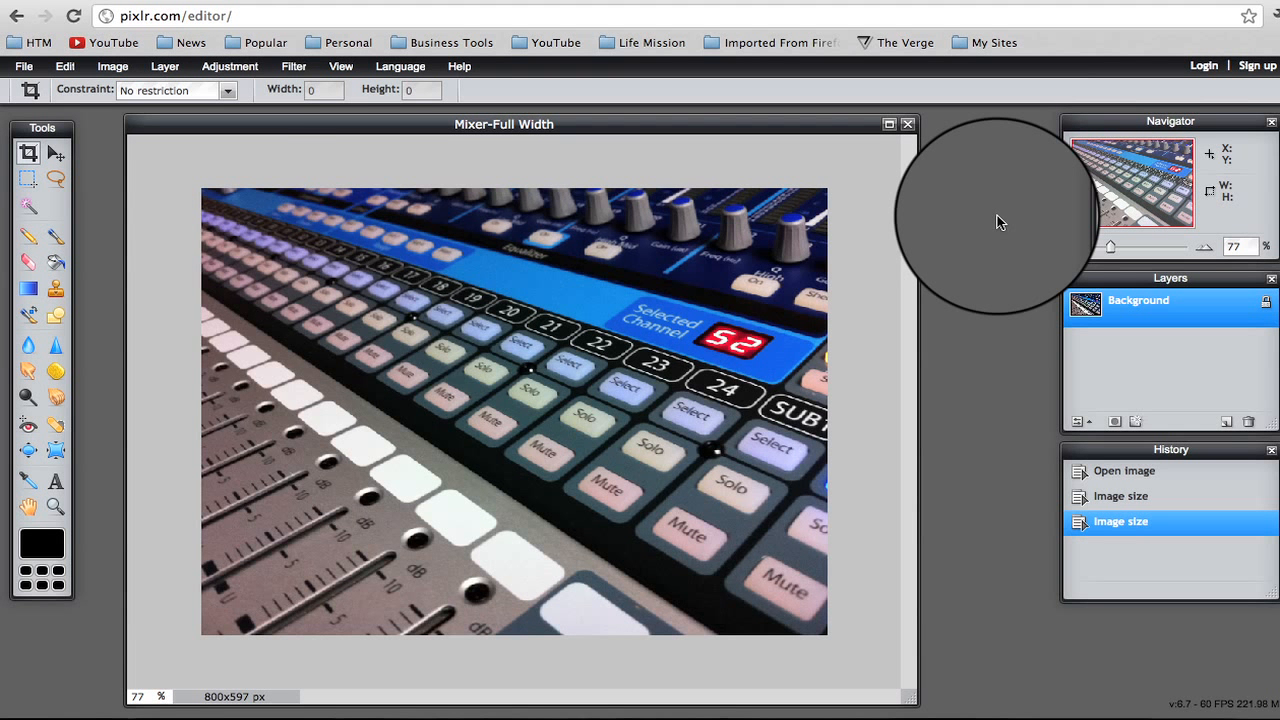
Step: Select the entire mixer photo, cut it from the Background layer, and paste it back as a separate layer
left_click(65, 66)
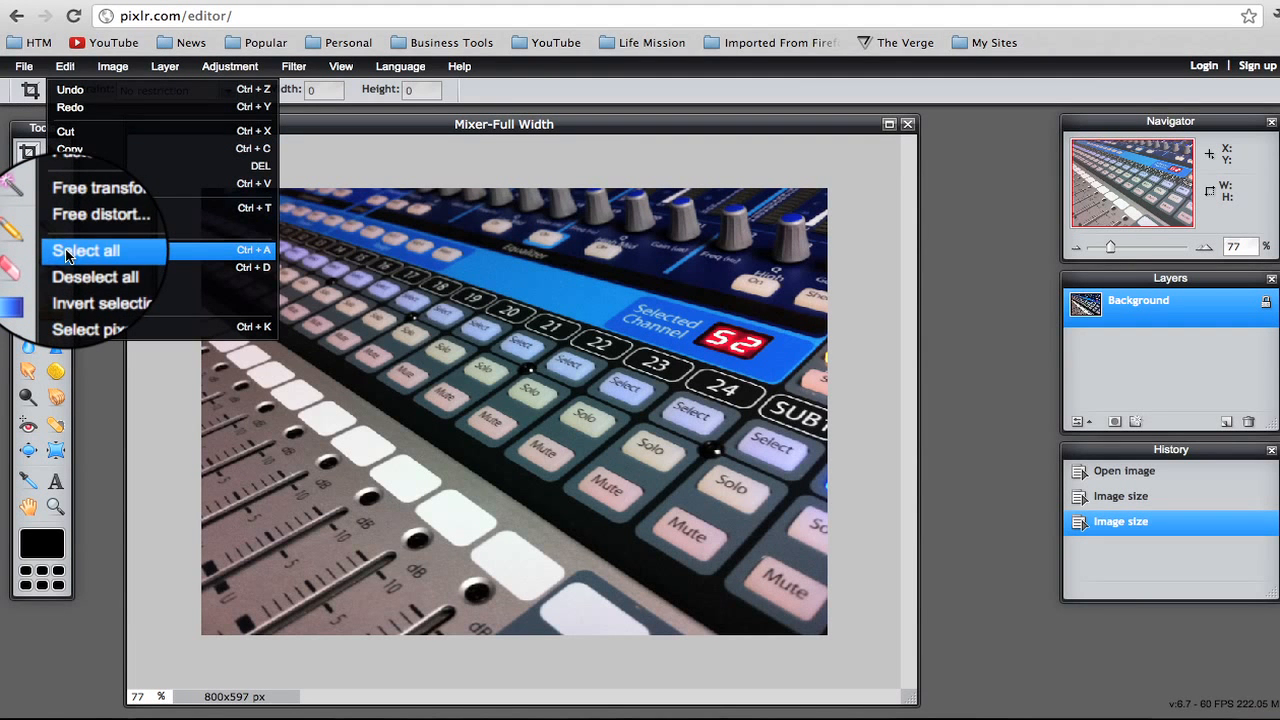
left_click(66, 256)
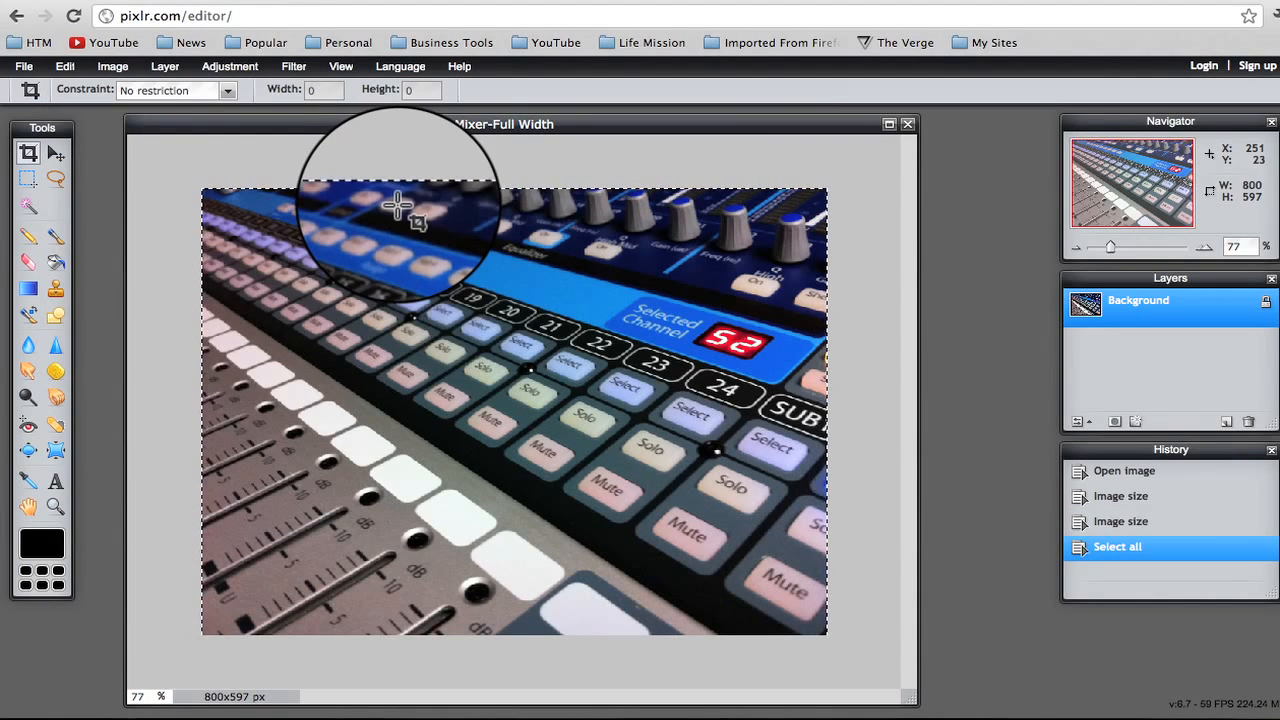
left_click(65, 66)
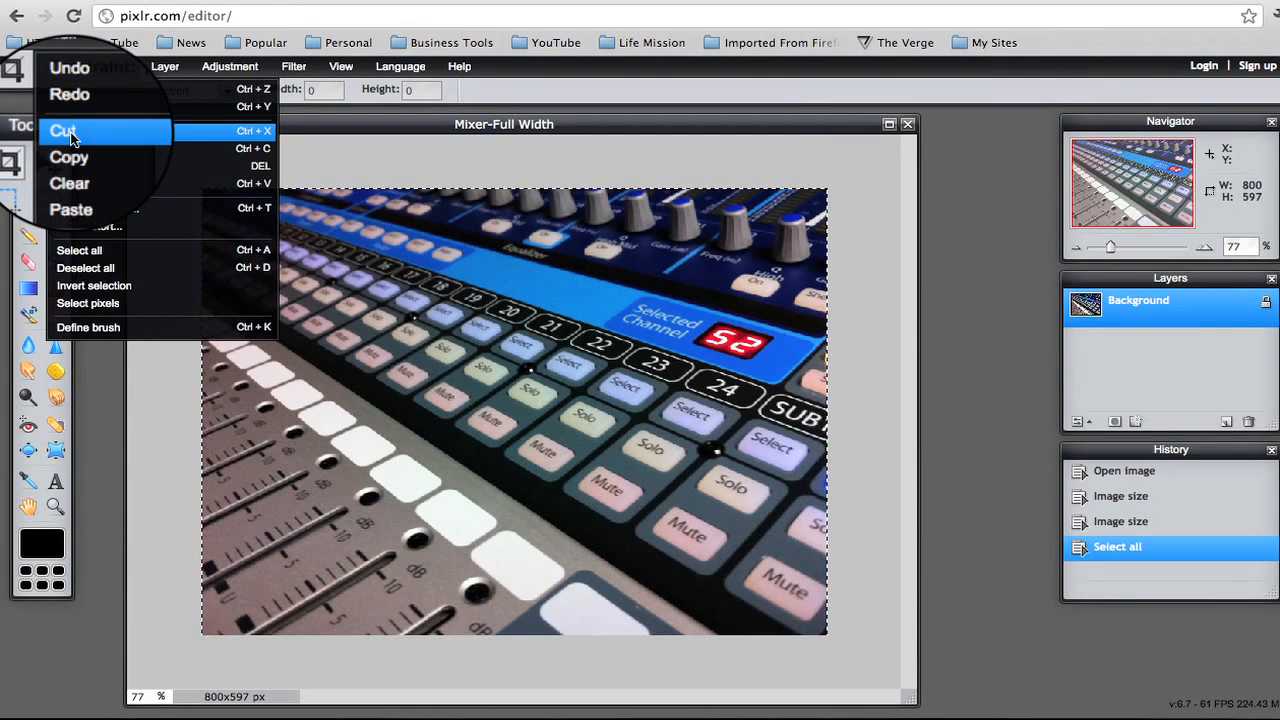
left_click(70, 137)
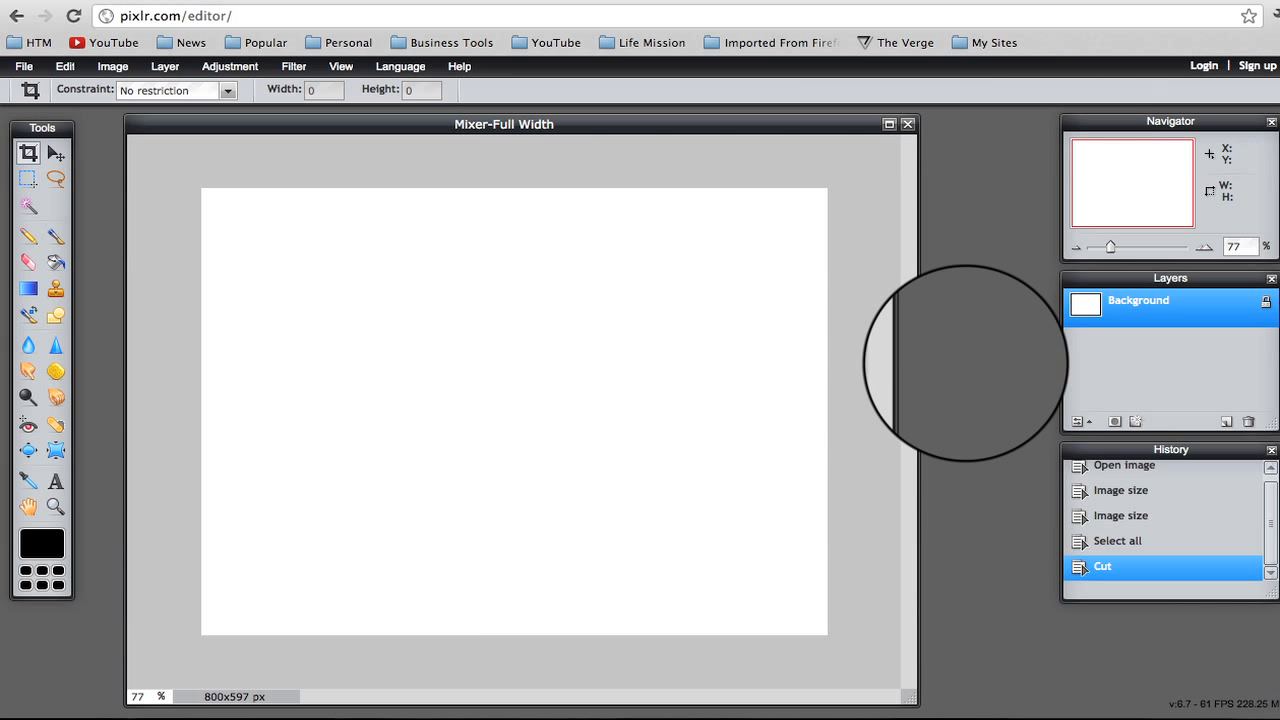
left_click(64, 68)
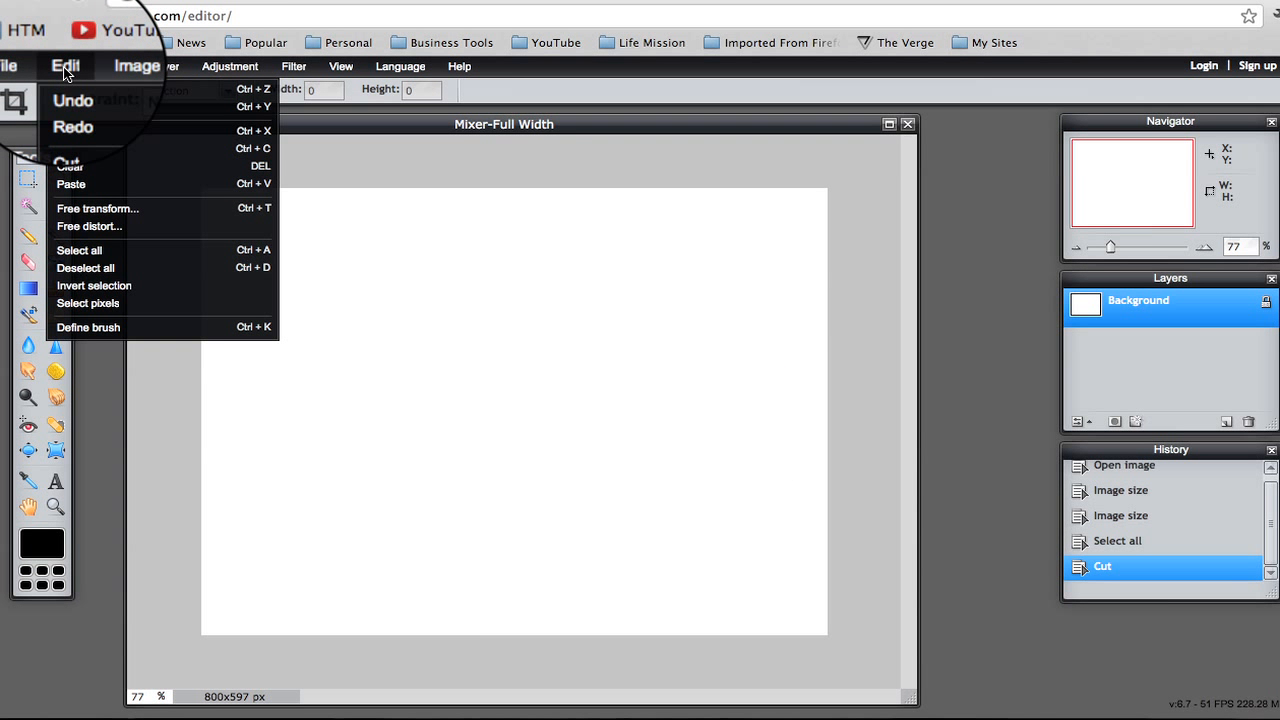
left_click(71, 184)
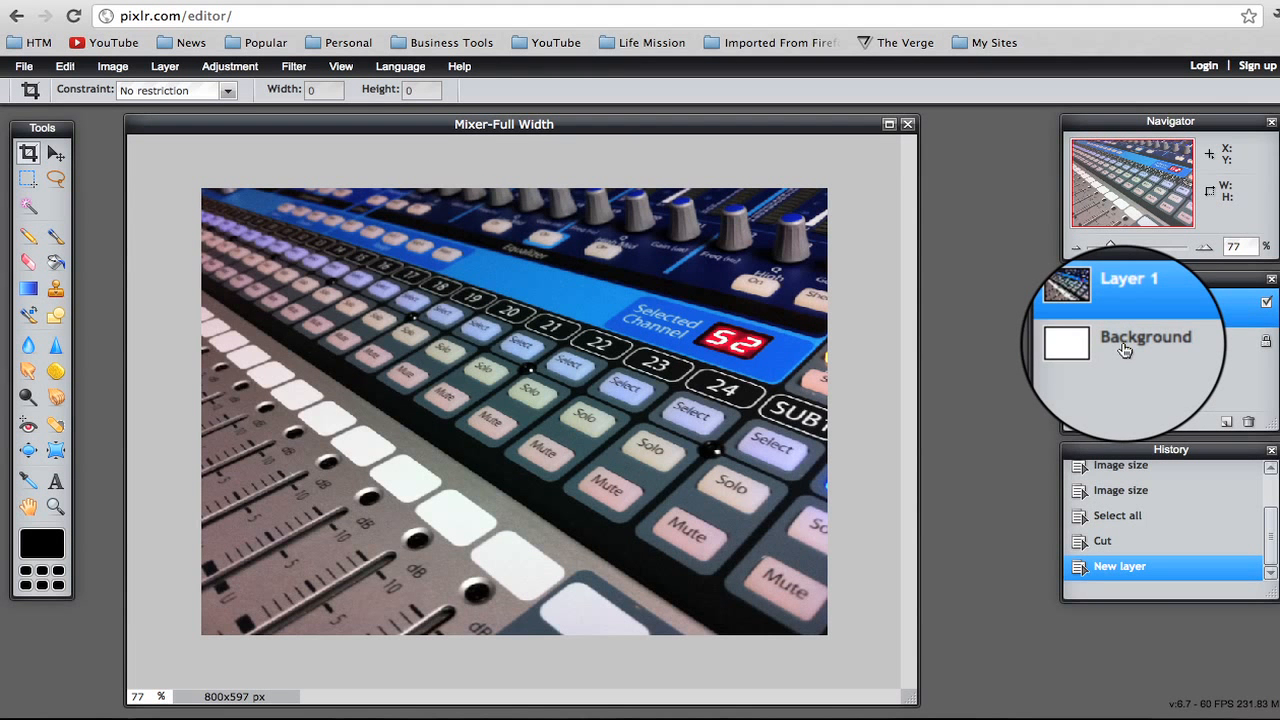
Step: Hide Layer 1, fill the Background layer with black (000000) using the Paint Bucket, and show Layer 1 again
left_click(1258, 299)
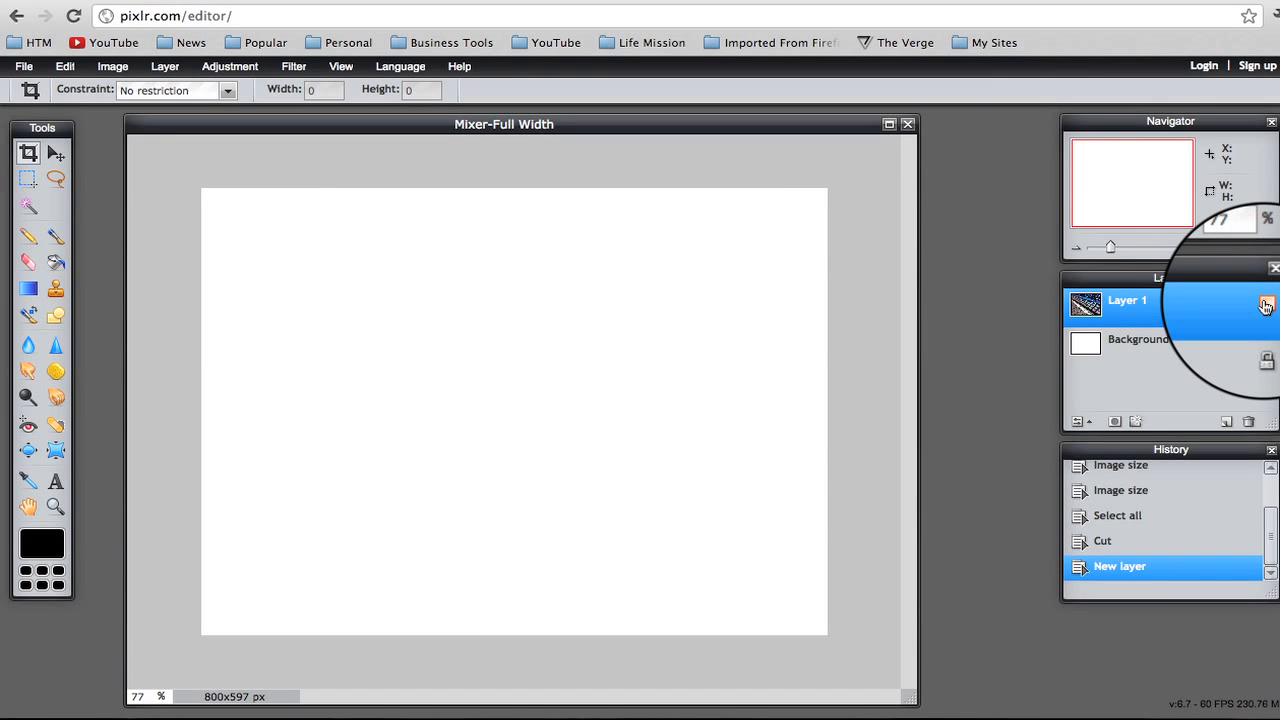
left_click(1137, 341)
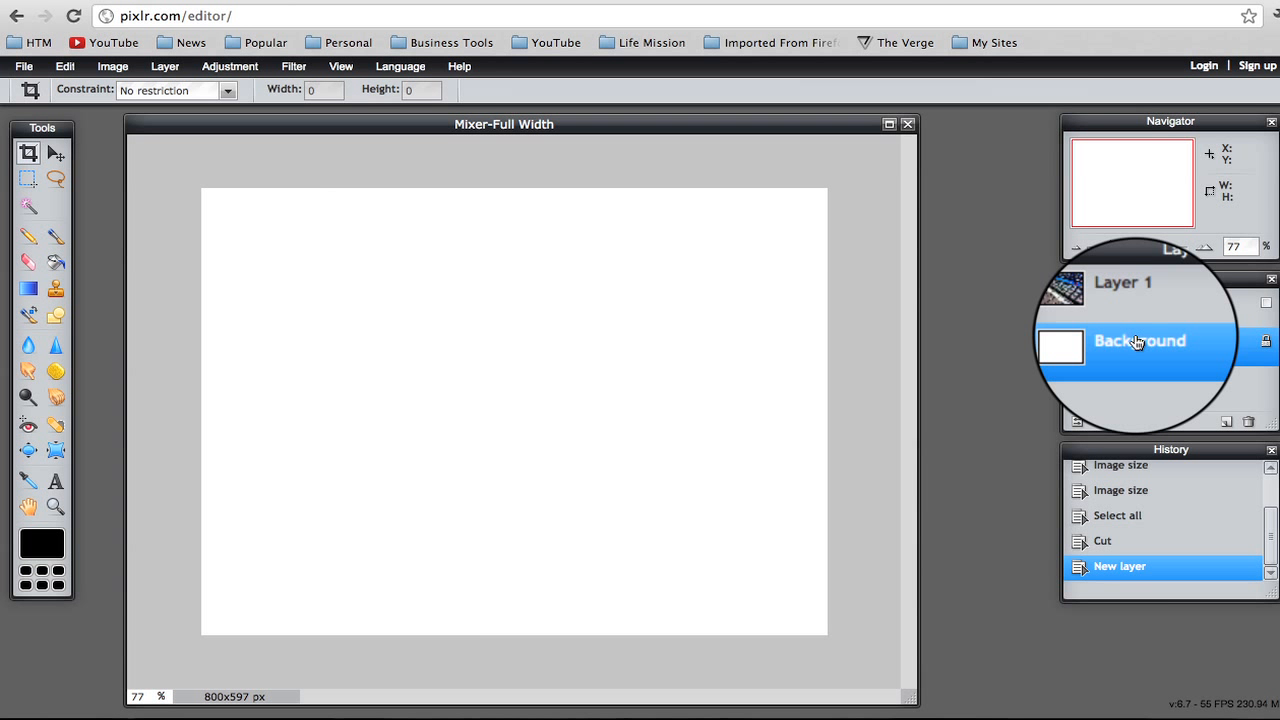
left_click(42, 545)
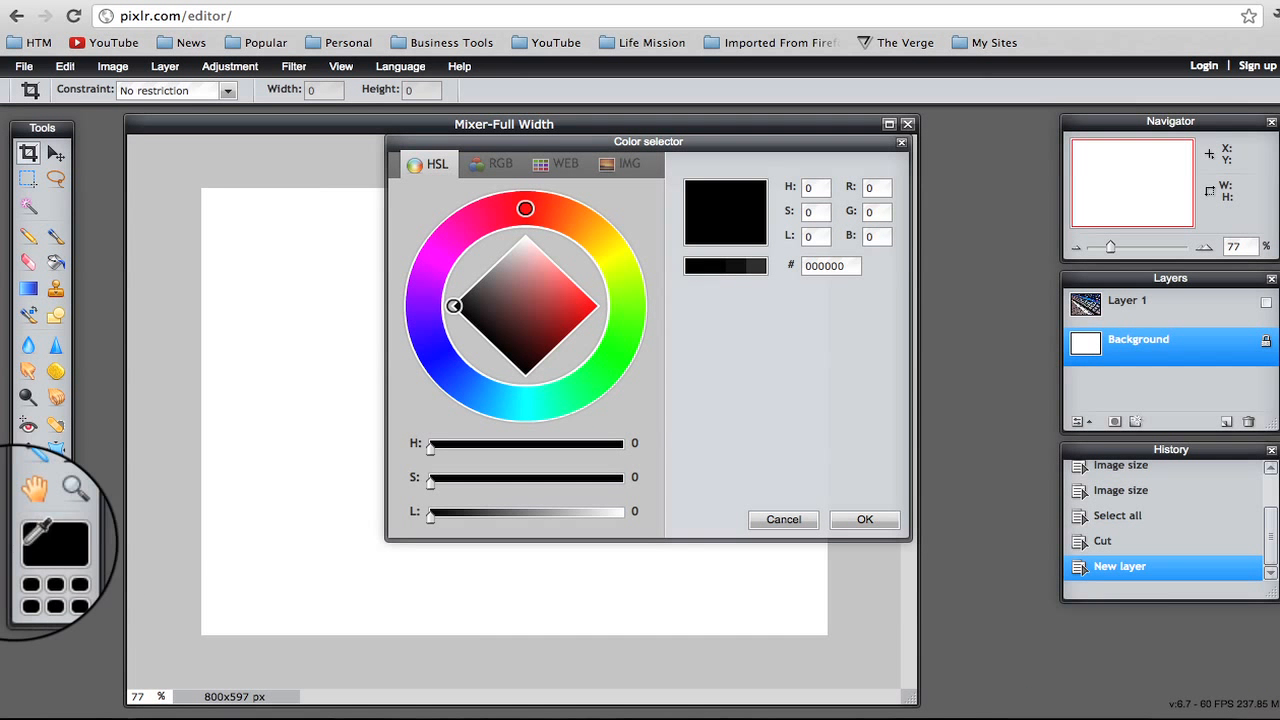
left_click(893, 521)
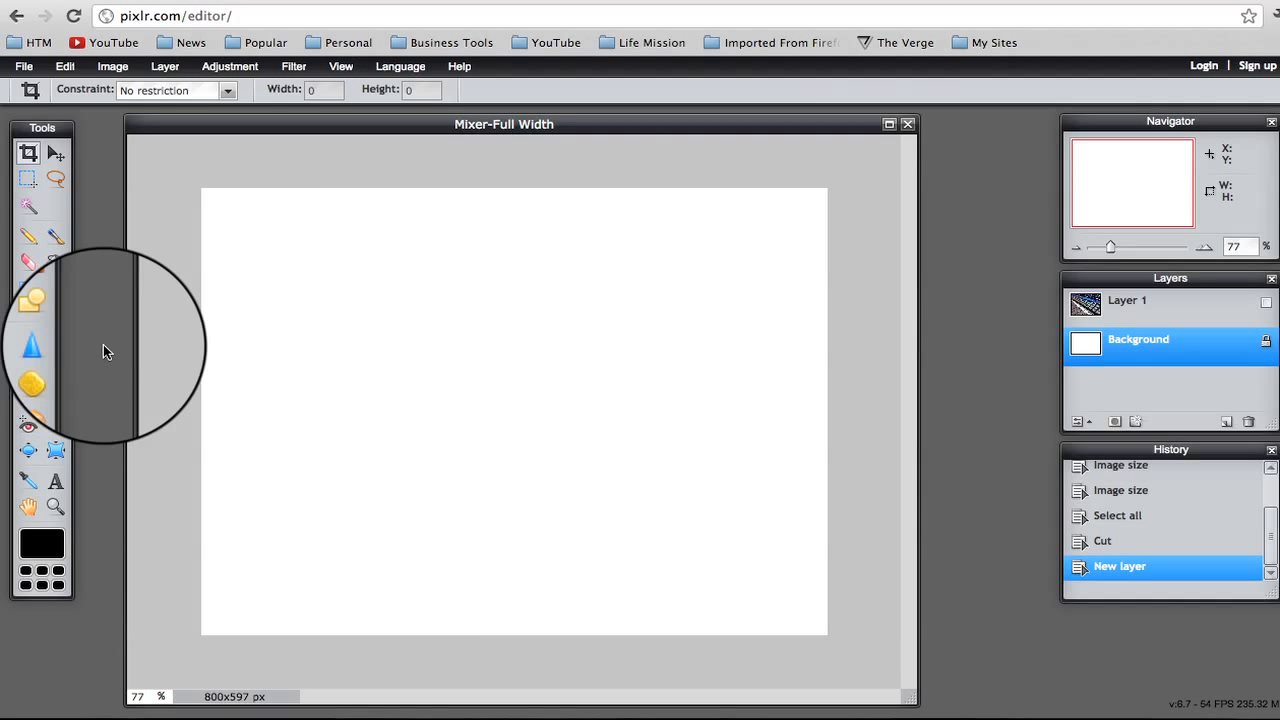
left_click(56, 262)
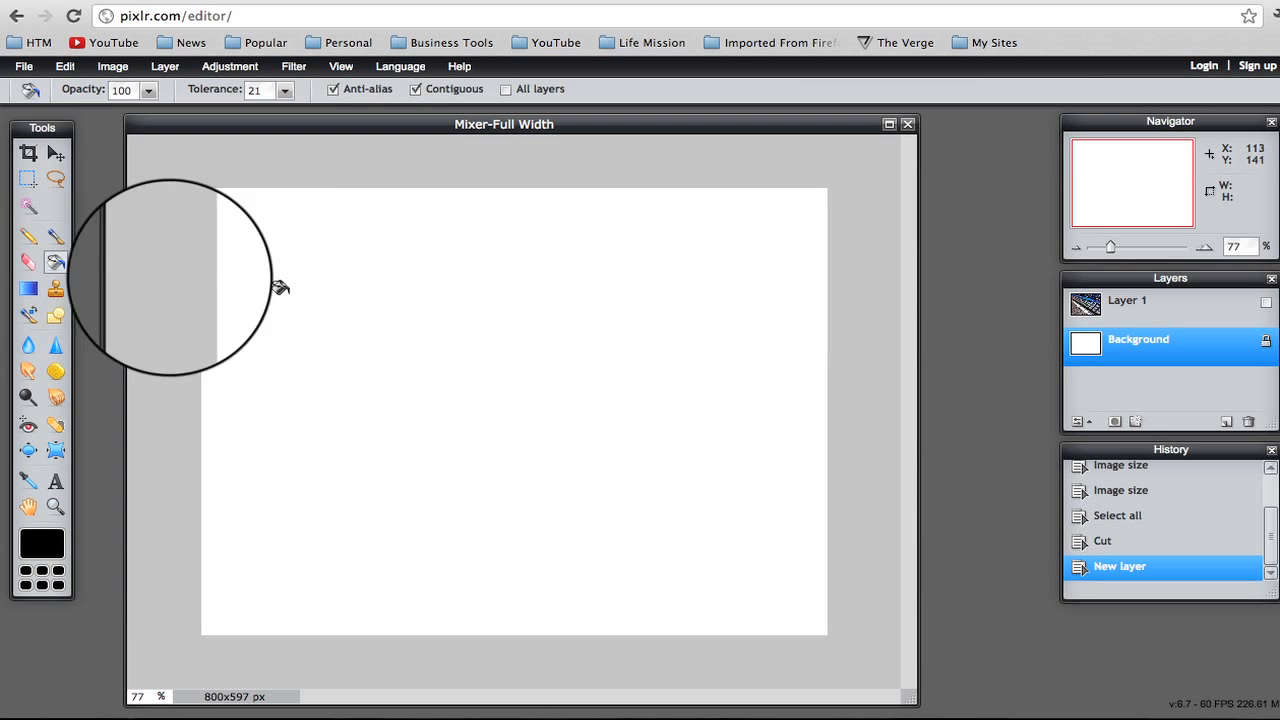
left_click(277, 285)
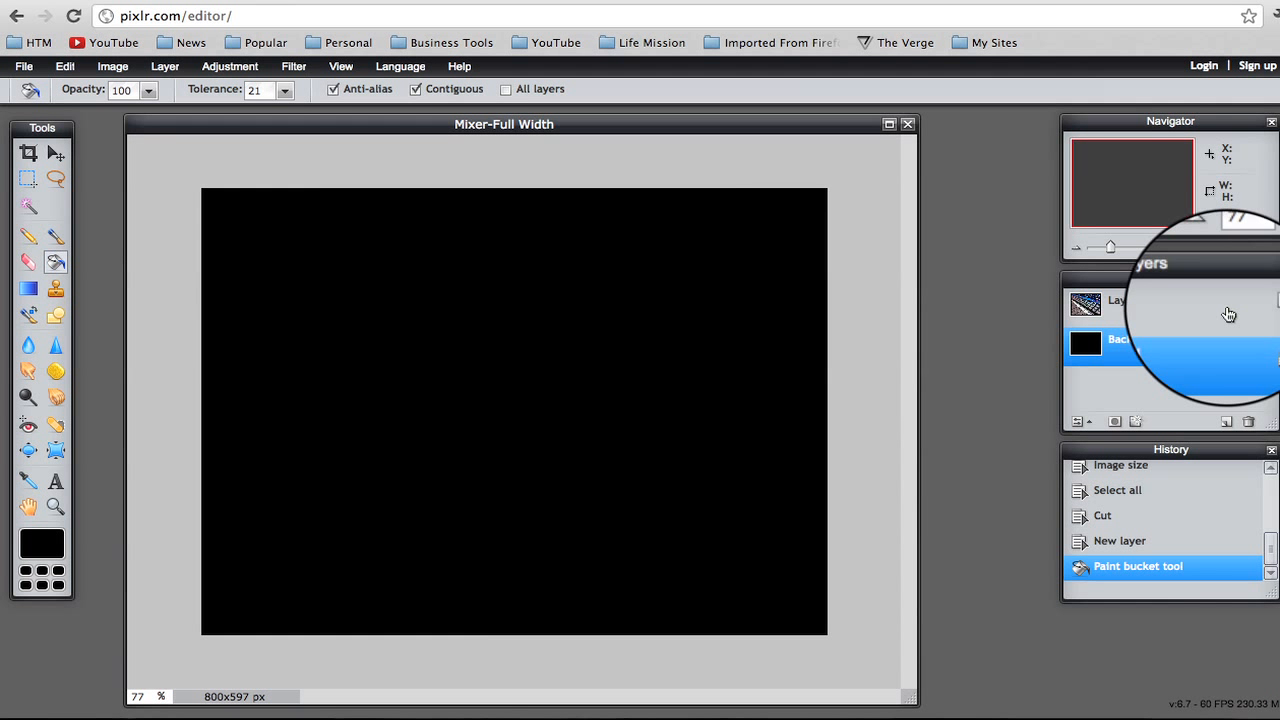
left_click(1264, 301)
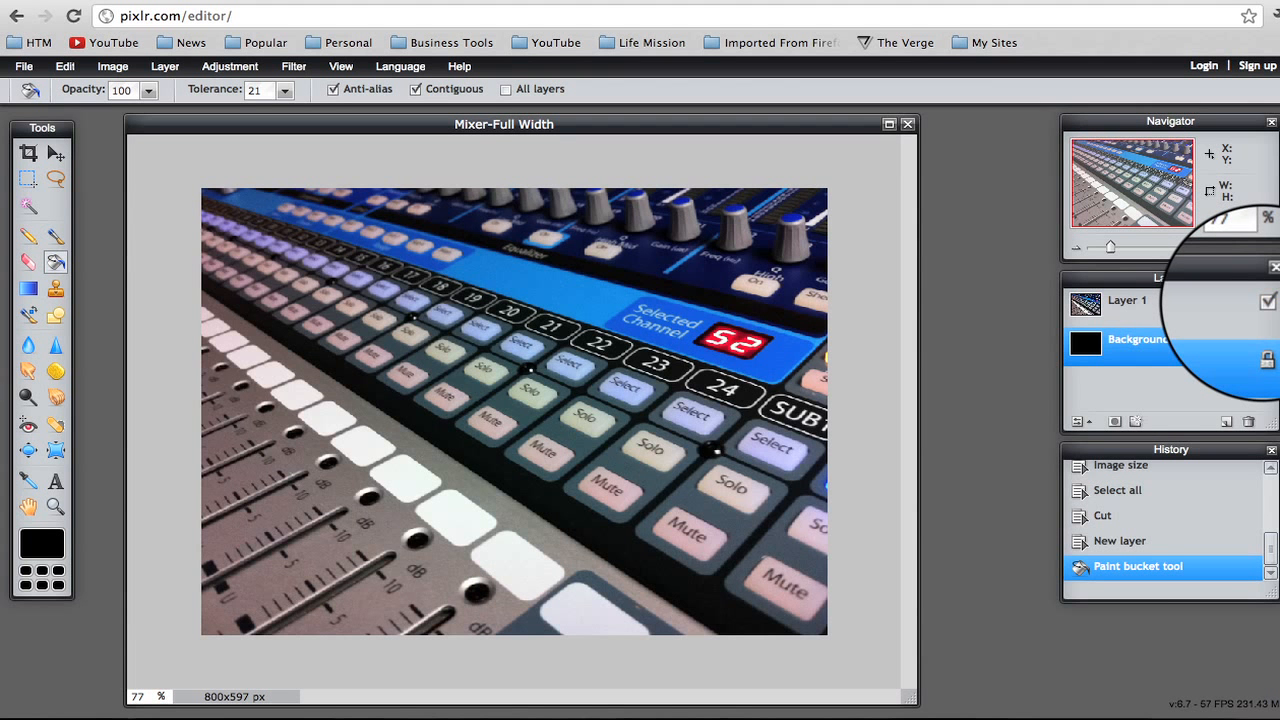
Step: Select the whole image area with the rectangular Marquee tool at a feather of 80
left_click(29, 186)
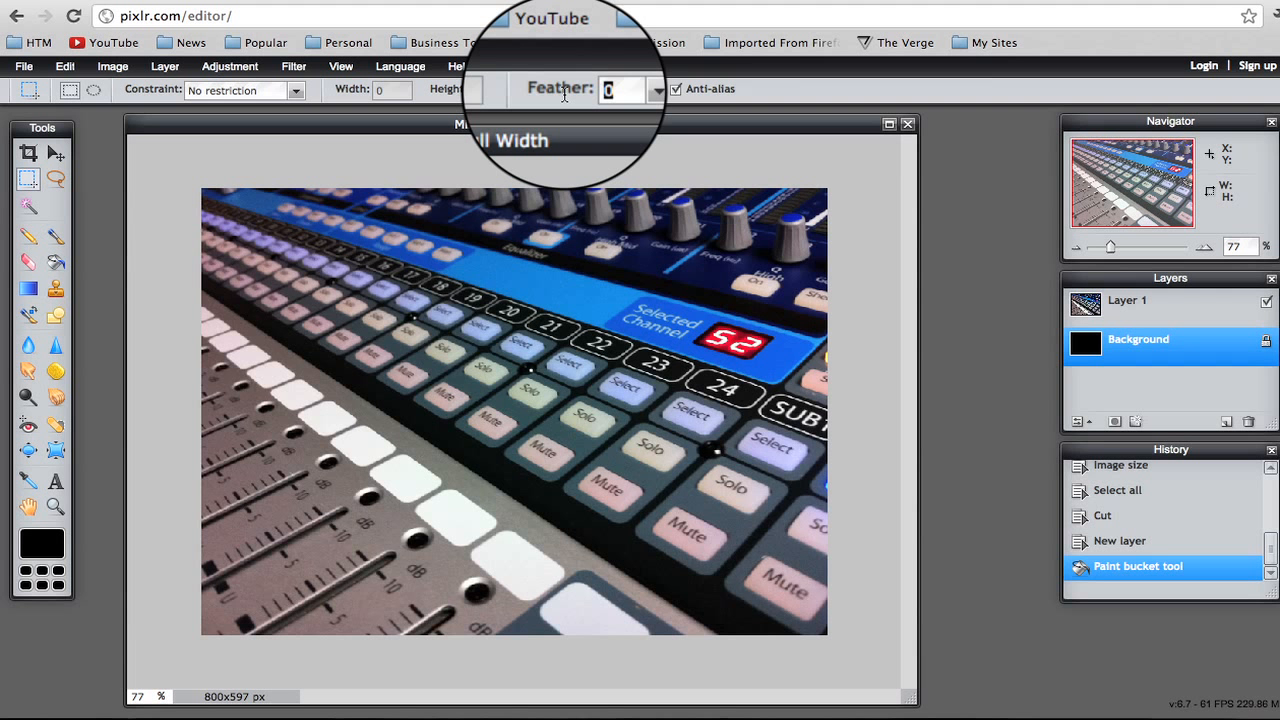
type("8")
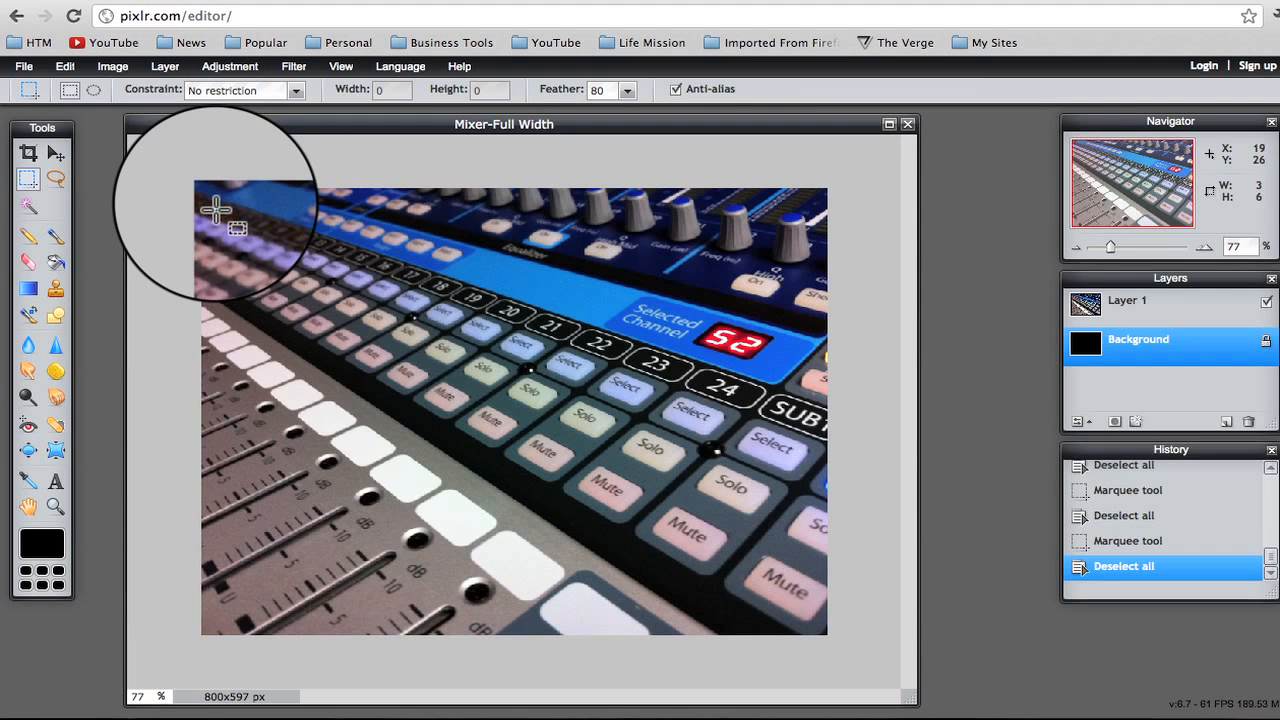
left_click_drag(214, 205, 828, 636)
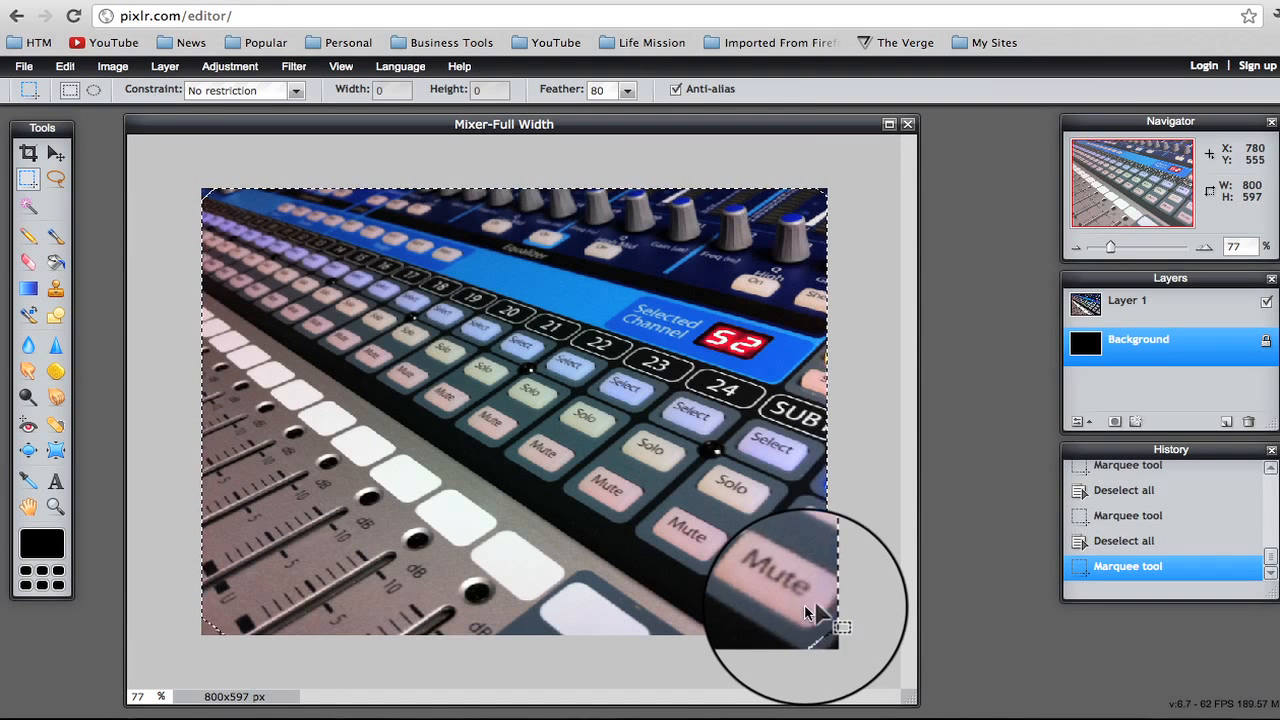
Step: Invert the selection on Layer 1 and clear the feathered border area three times to fade the photo's edges into black
left_click(1149, 313)
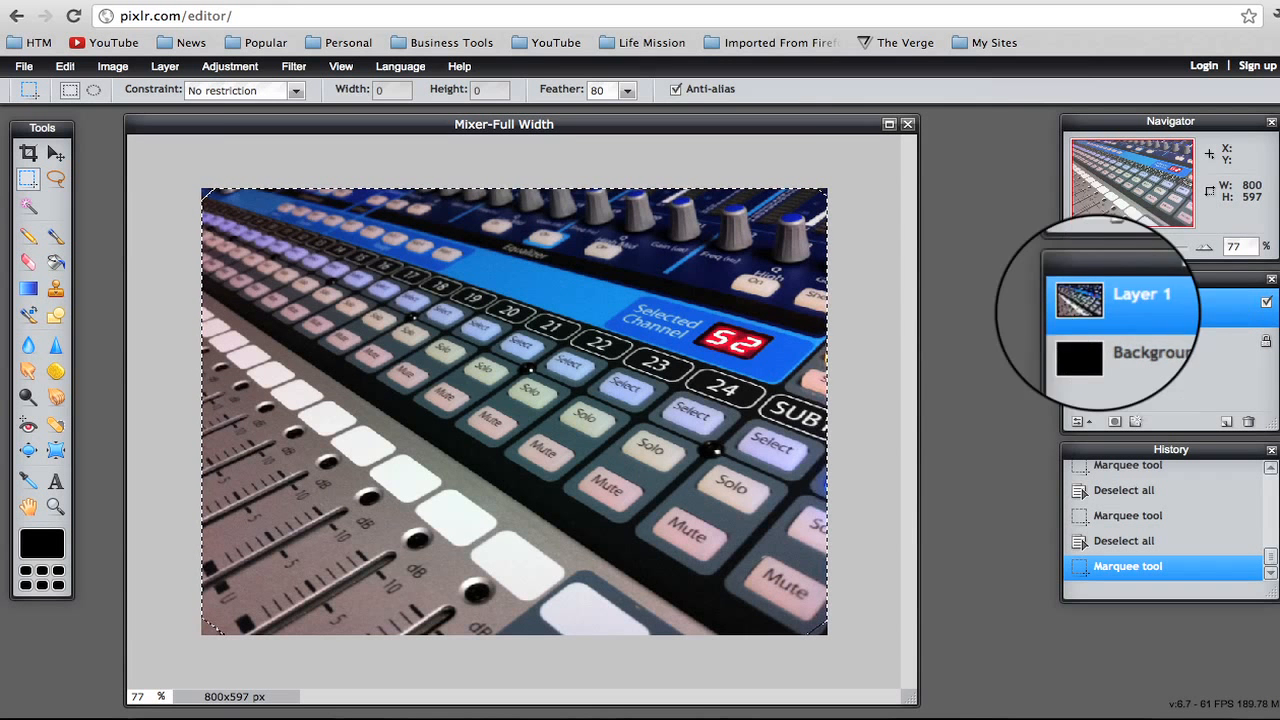
left_click(65, 70)
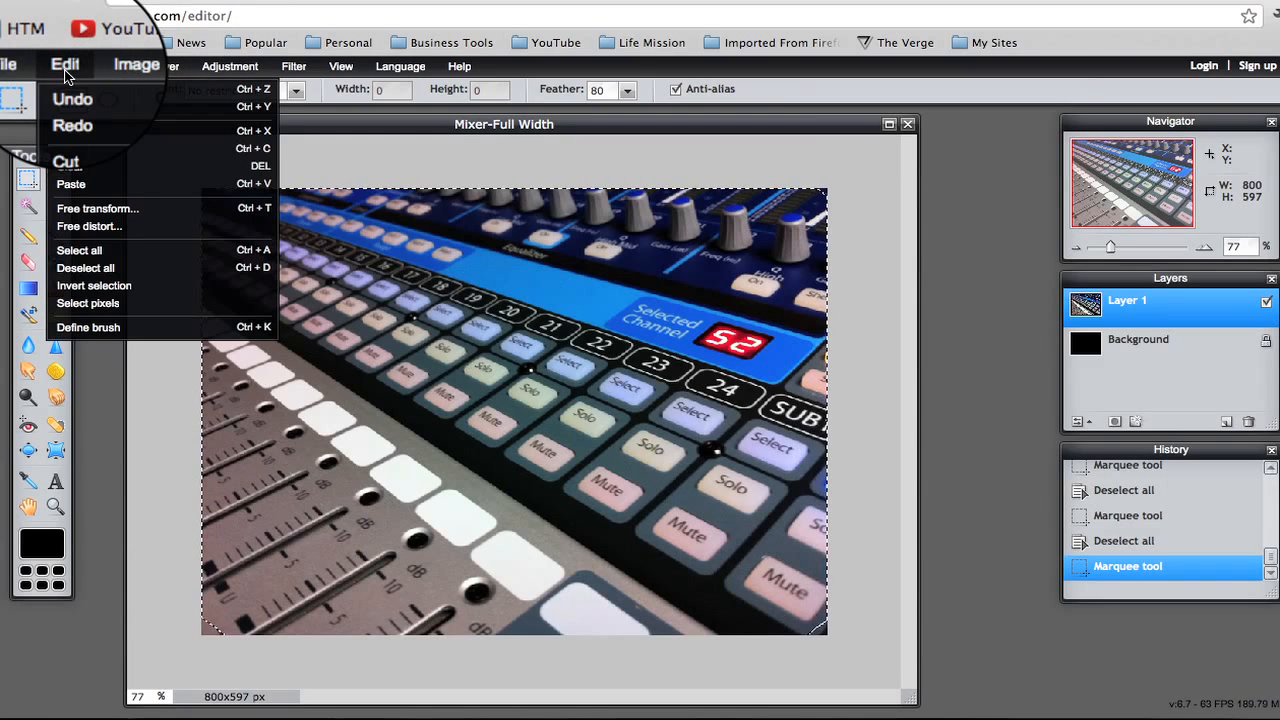
left_click(96, 285)
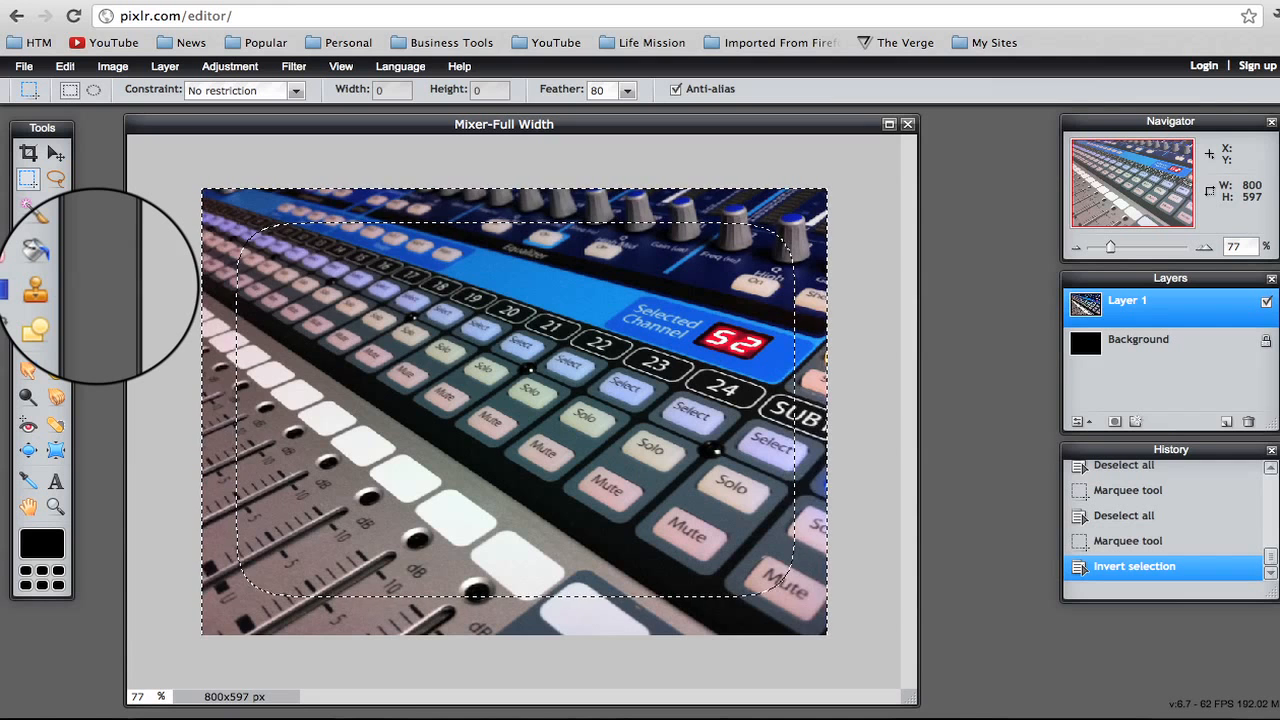
key("Delete")
key("Delete")
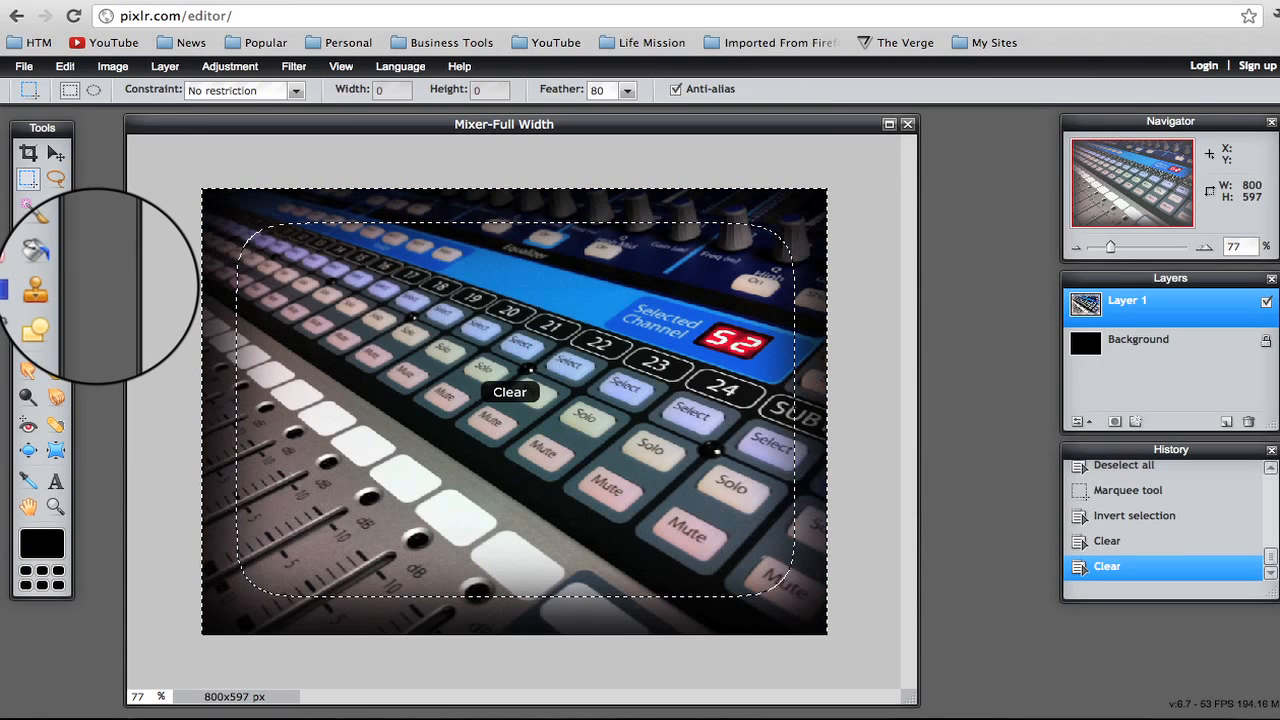
key("Delete")
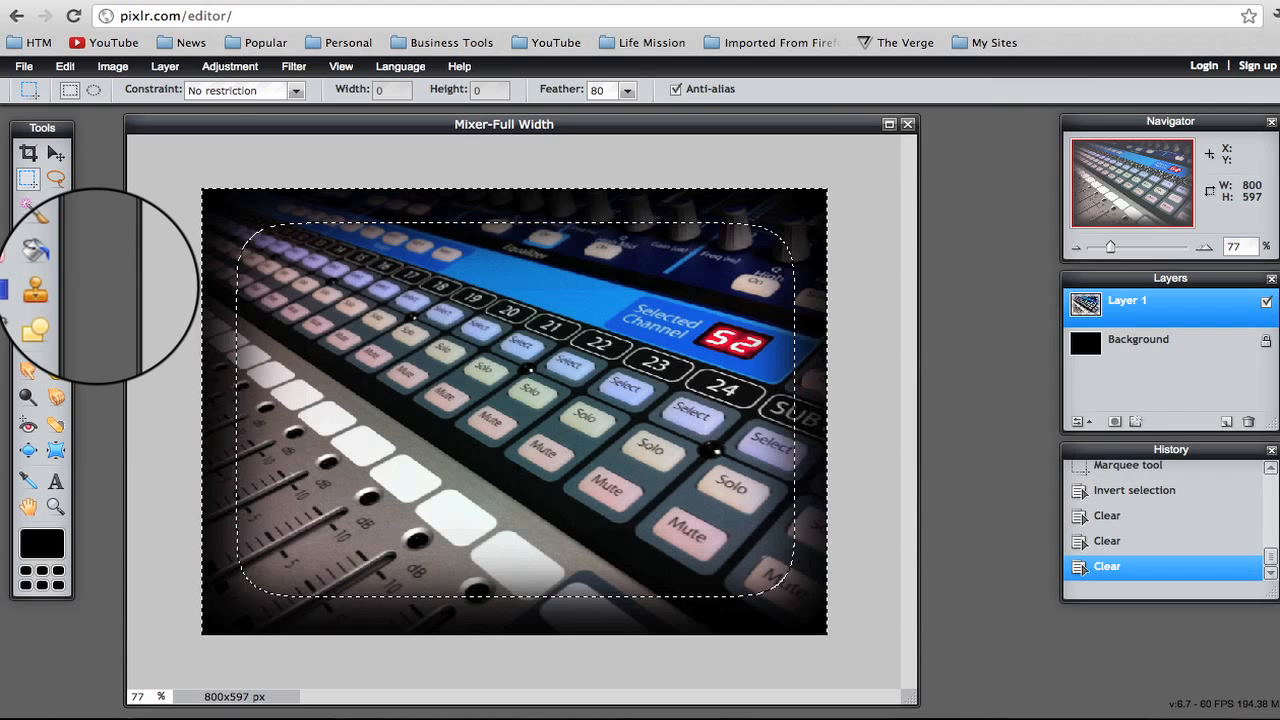
Step: Clear the feathered border area of Layer 1 once more and remove the selection
key("Delete")
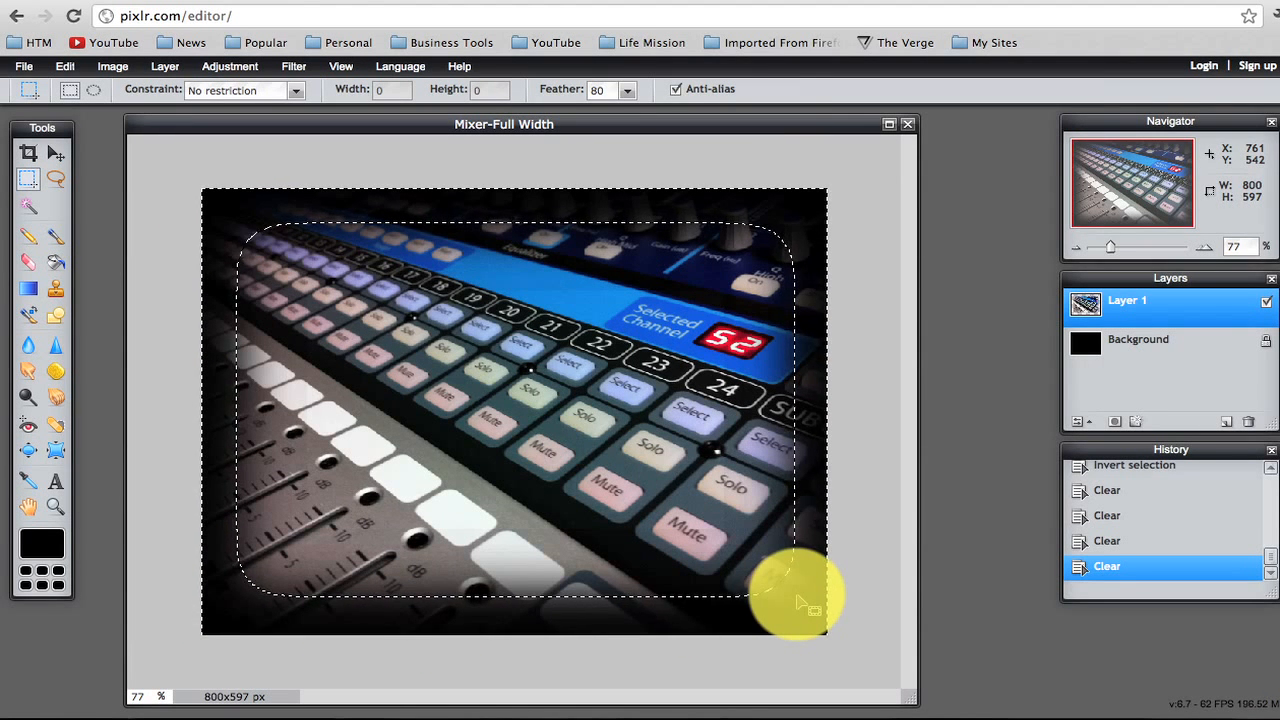
key("ctrl+d")
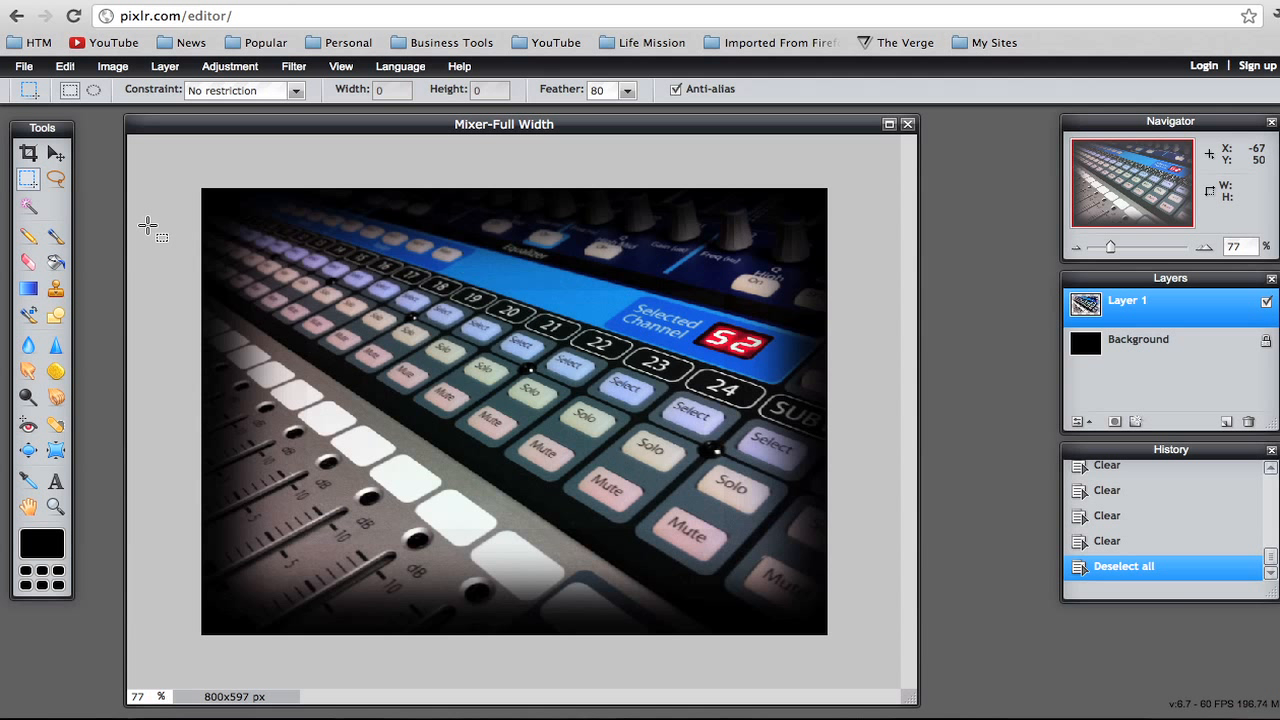
Step: Save the image to the Desktop as the JPEG Mixer-Feather-800px at quality 100
left_click(33, 70)
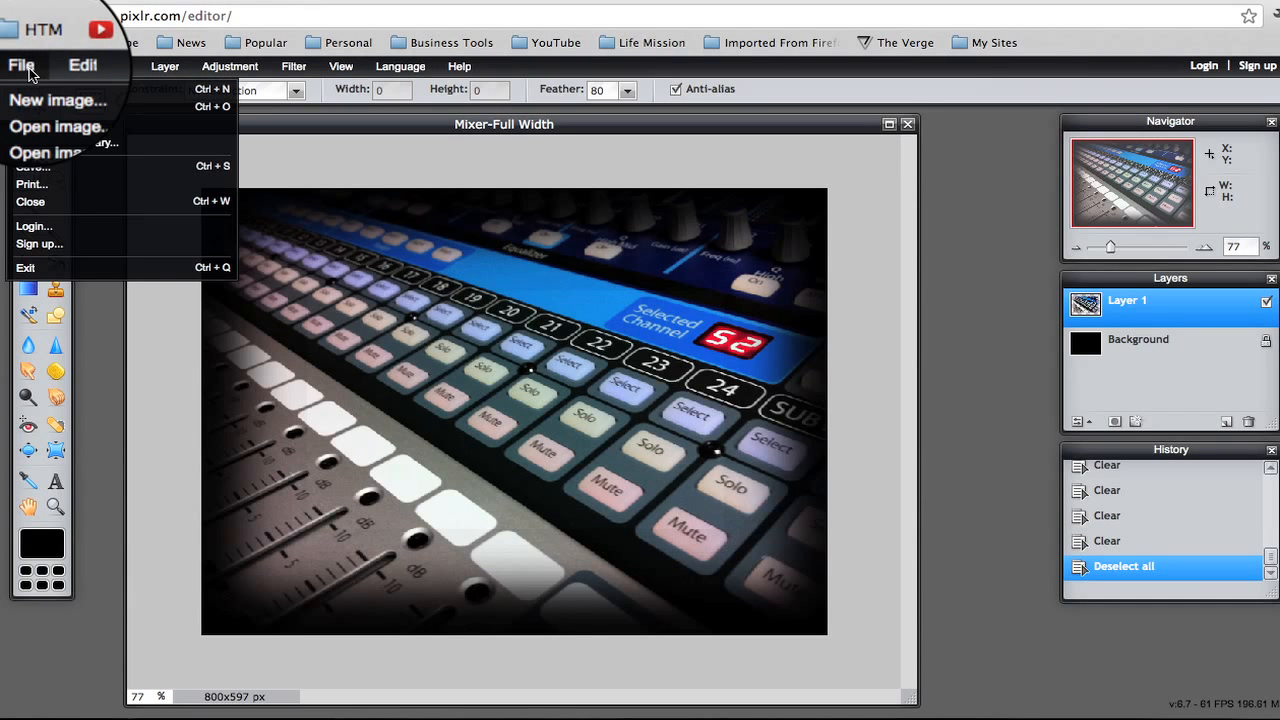
left_click(35, 166)
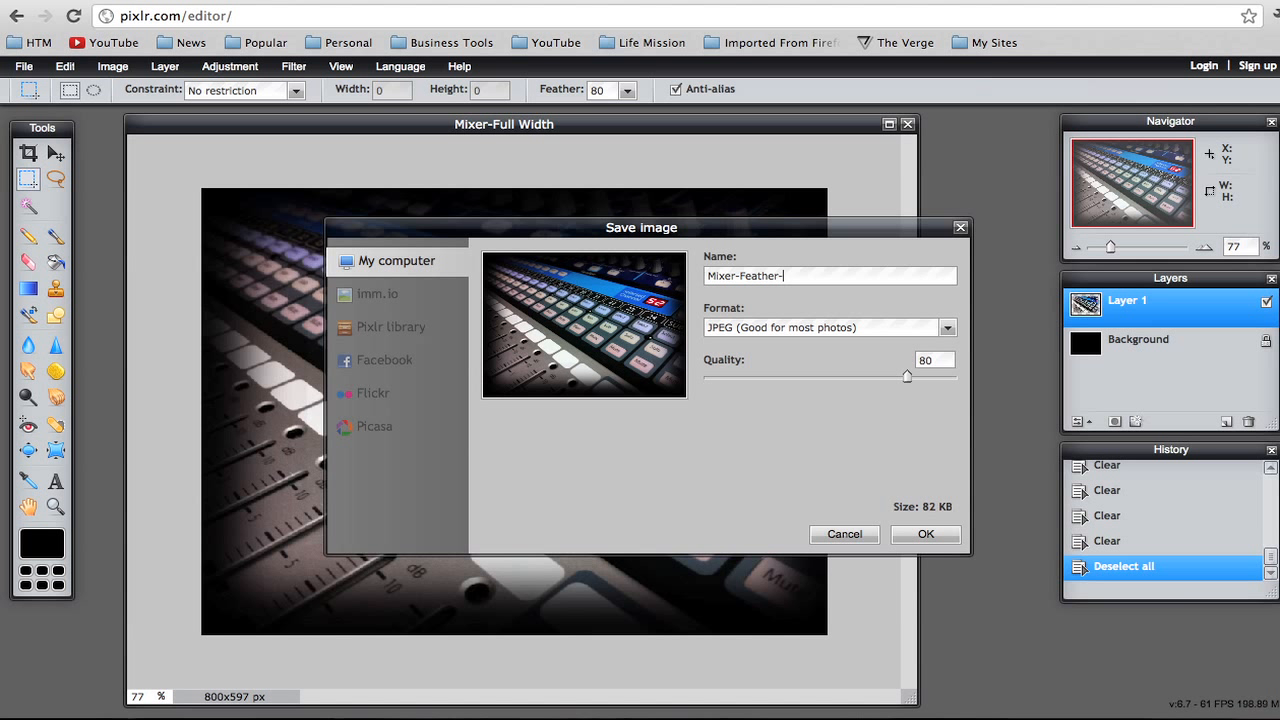
type("800")
left_click_drag(907, 378, 957, 376)
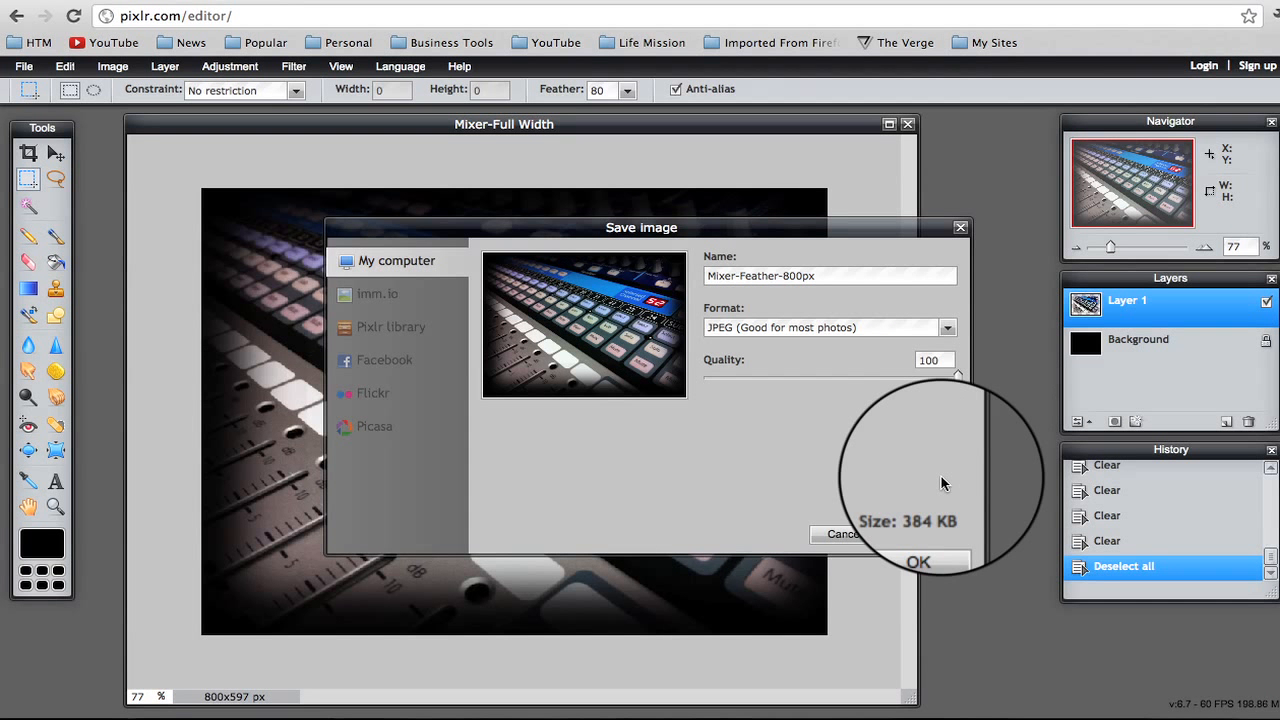
left_click(938, 534)
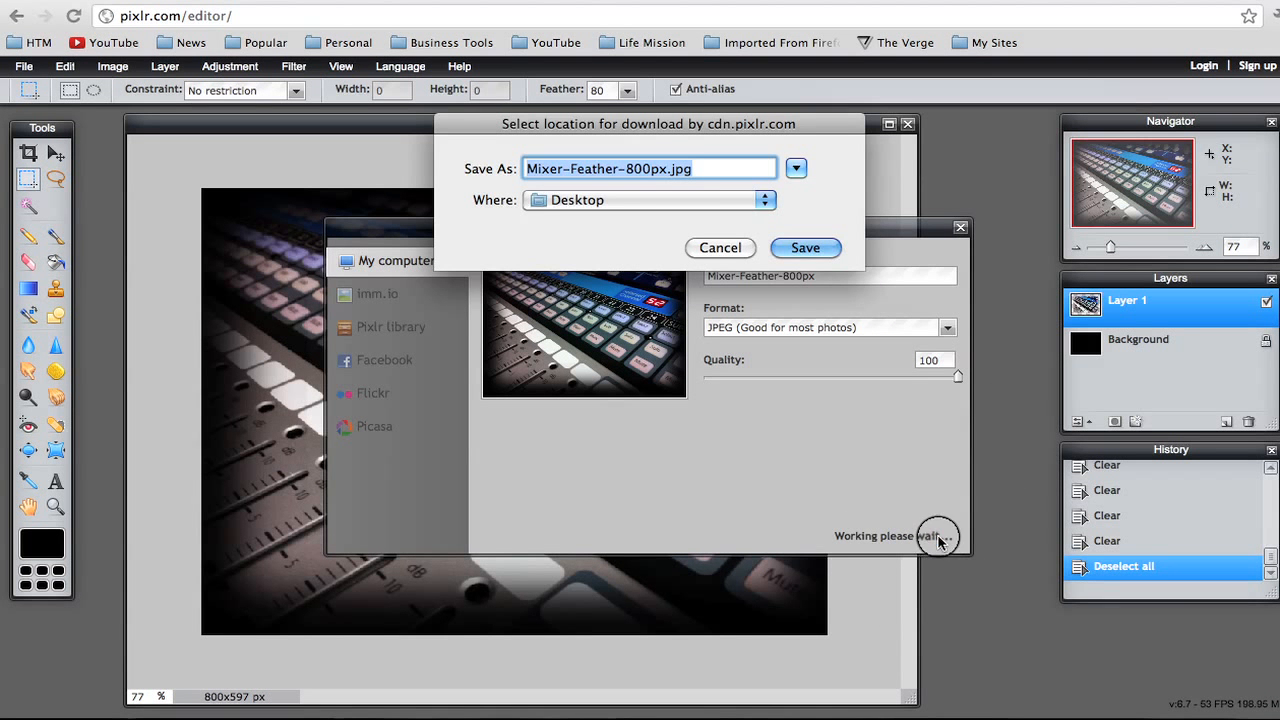
left_click(818, 248)
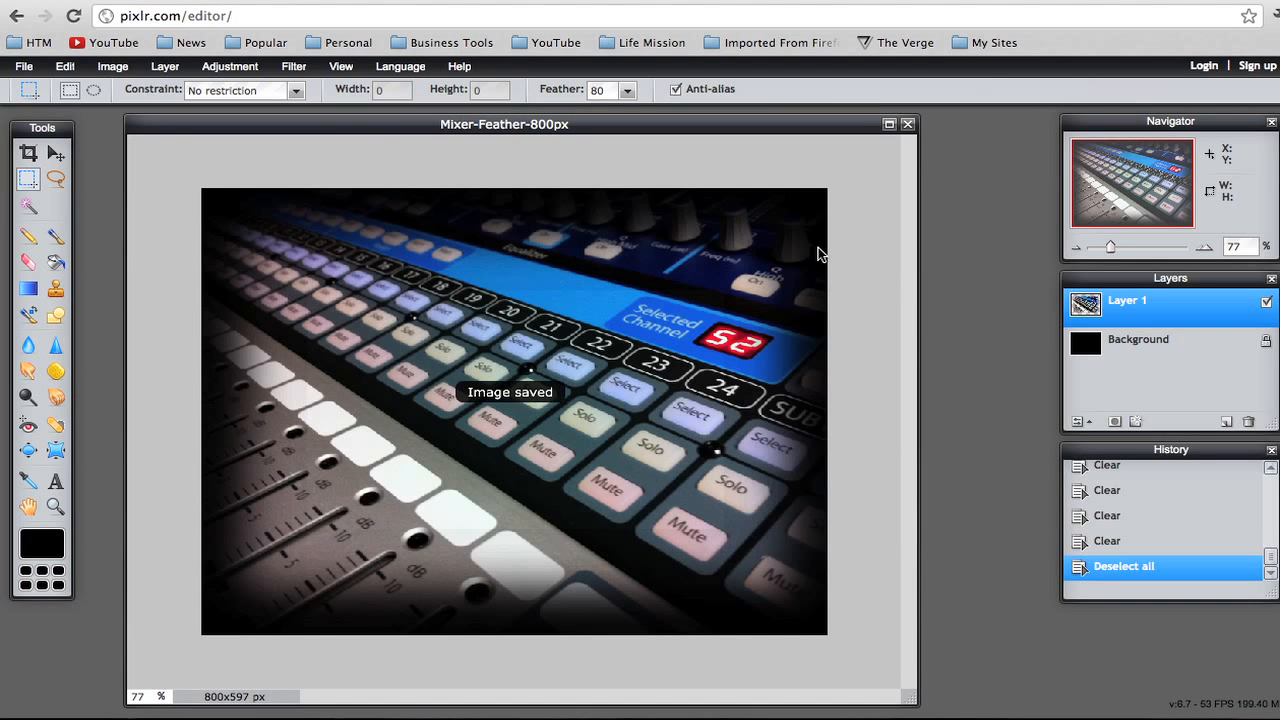
Step: Switch to the YouTube channel settings and upload Mixer-Feather-800px.jpg from the Desktop as the channel background
left_click(398, 1)
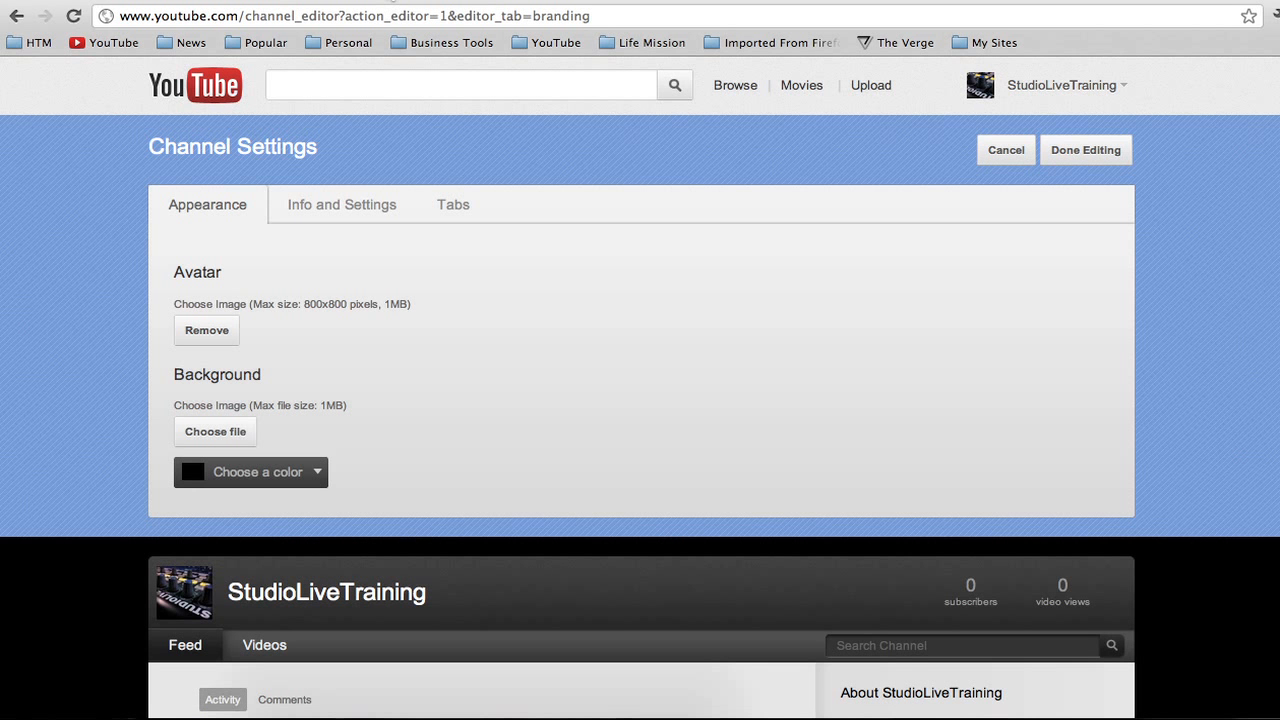
scroll(398, 121, "down", 3)
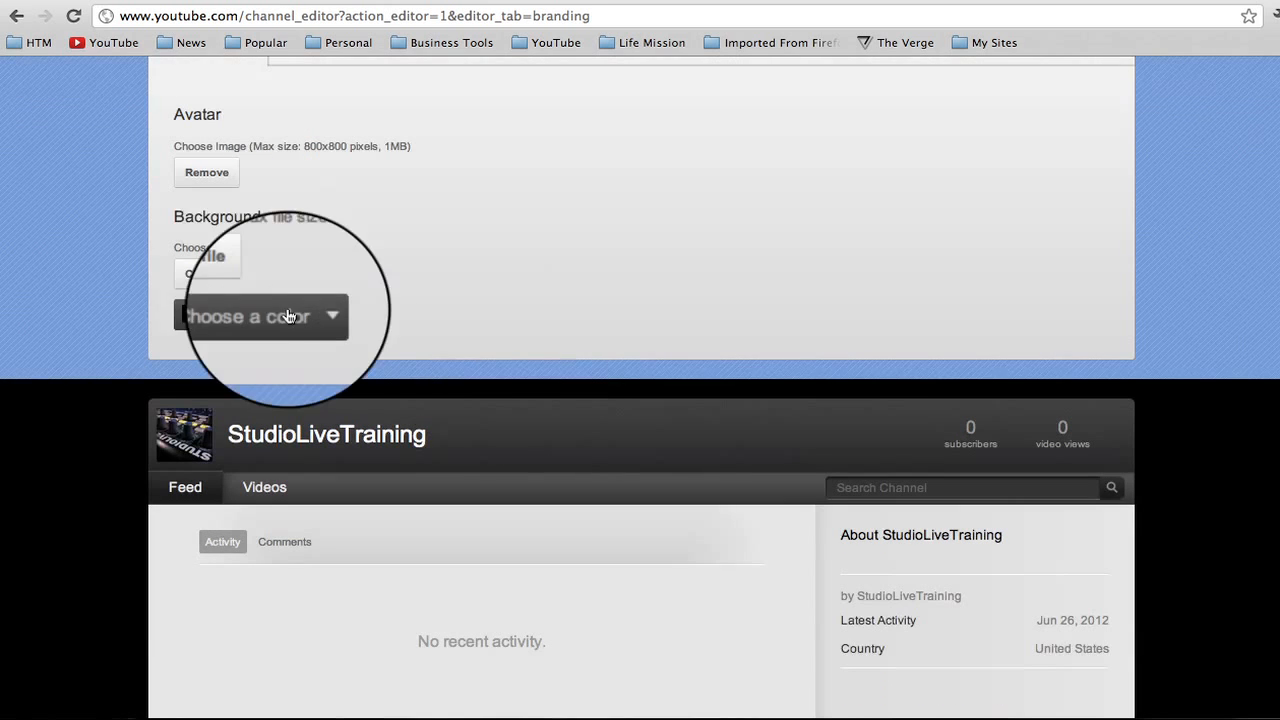
left_click(230, 277)
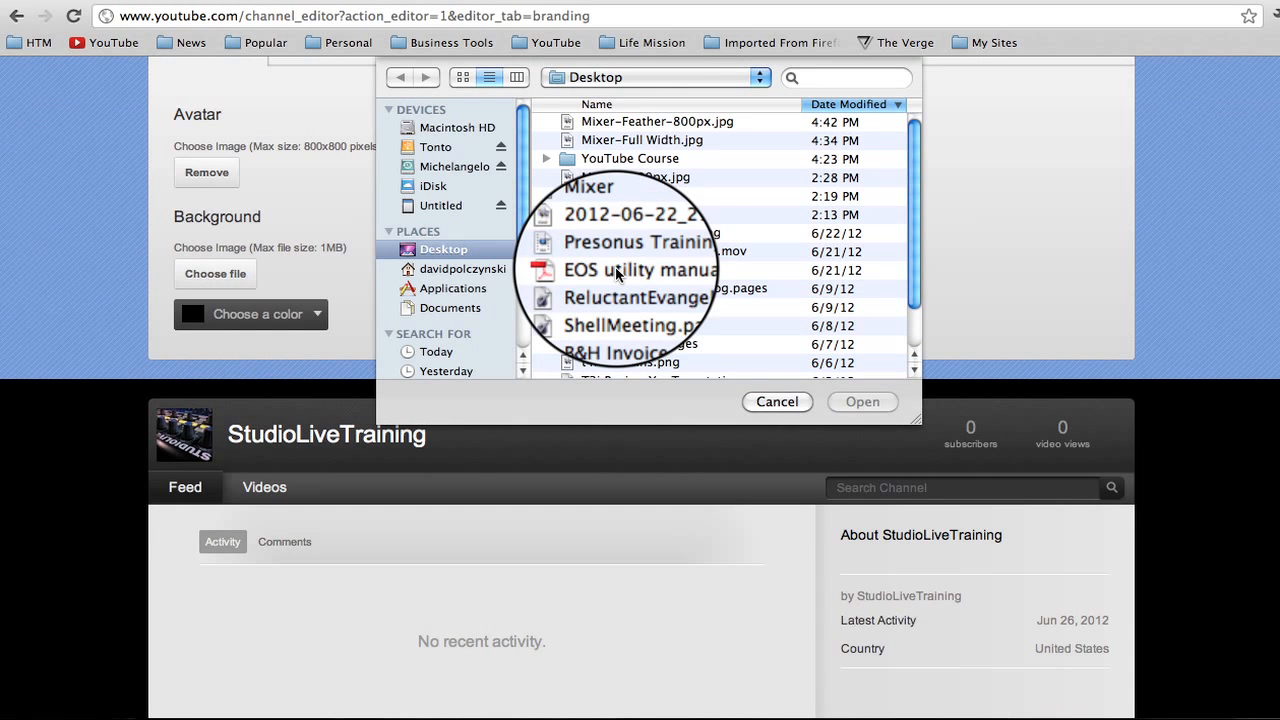
left_click(645, 121)
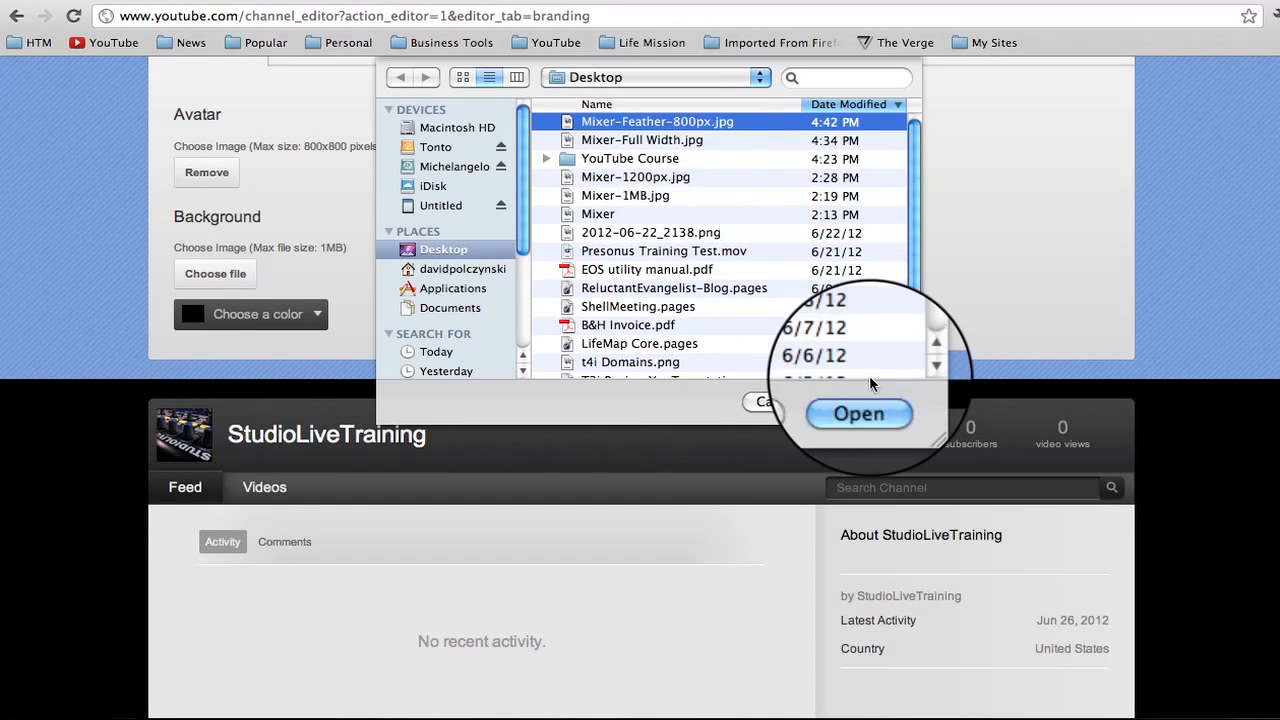
left_click(864, 401)
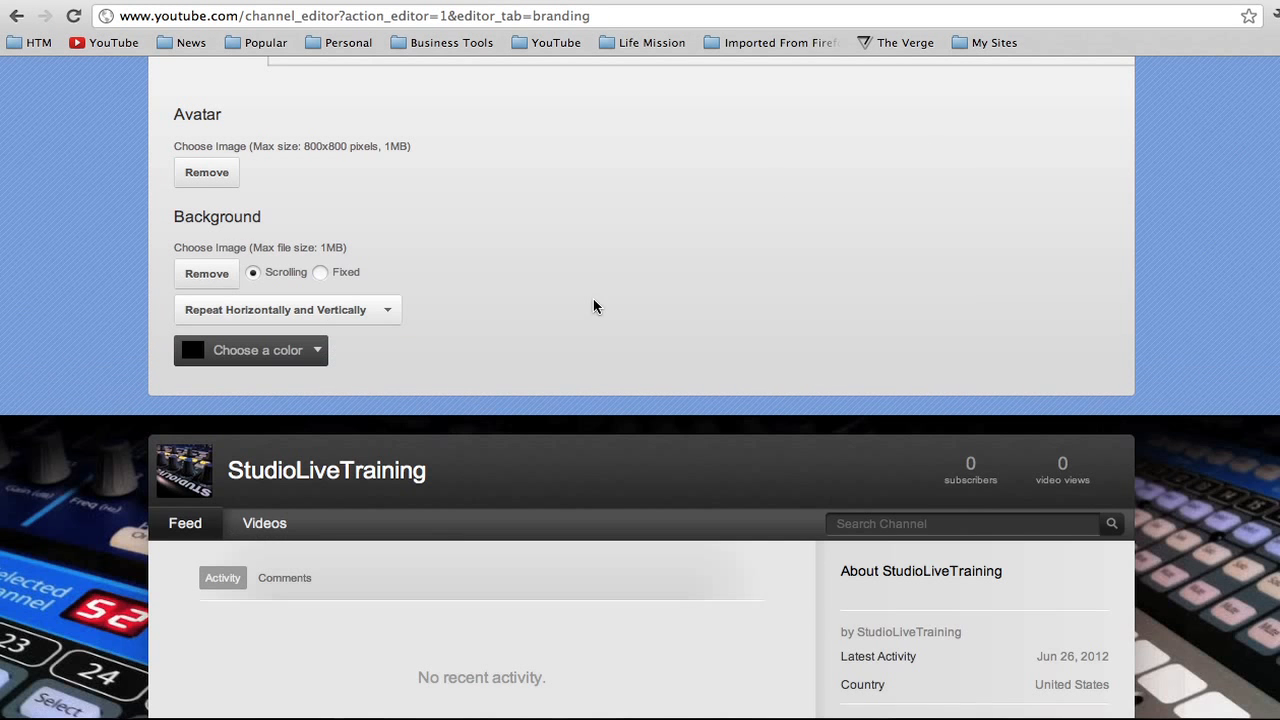
Step: Try the No Repeat option for the background image and check it in the channel preview
scroll(593, 306, "down", 1)
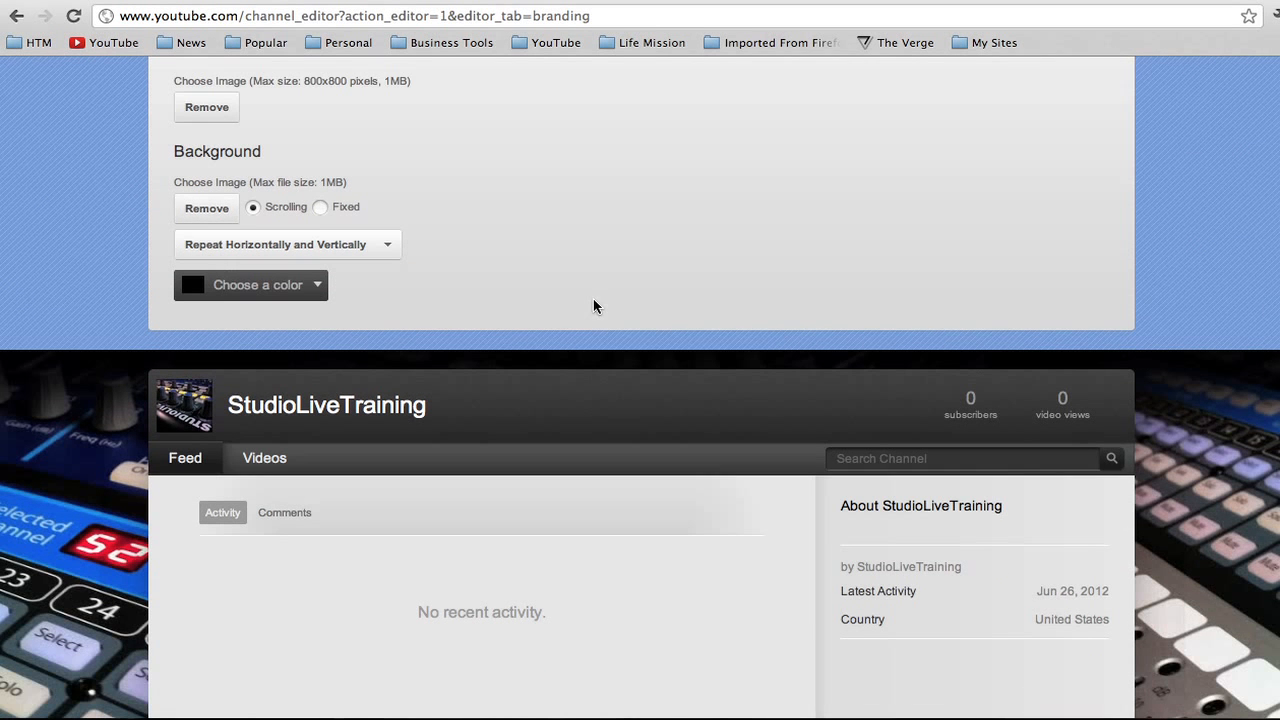
left_click(338, 248)
left_click(222, 198)
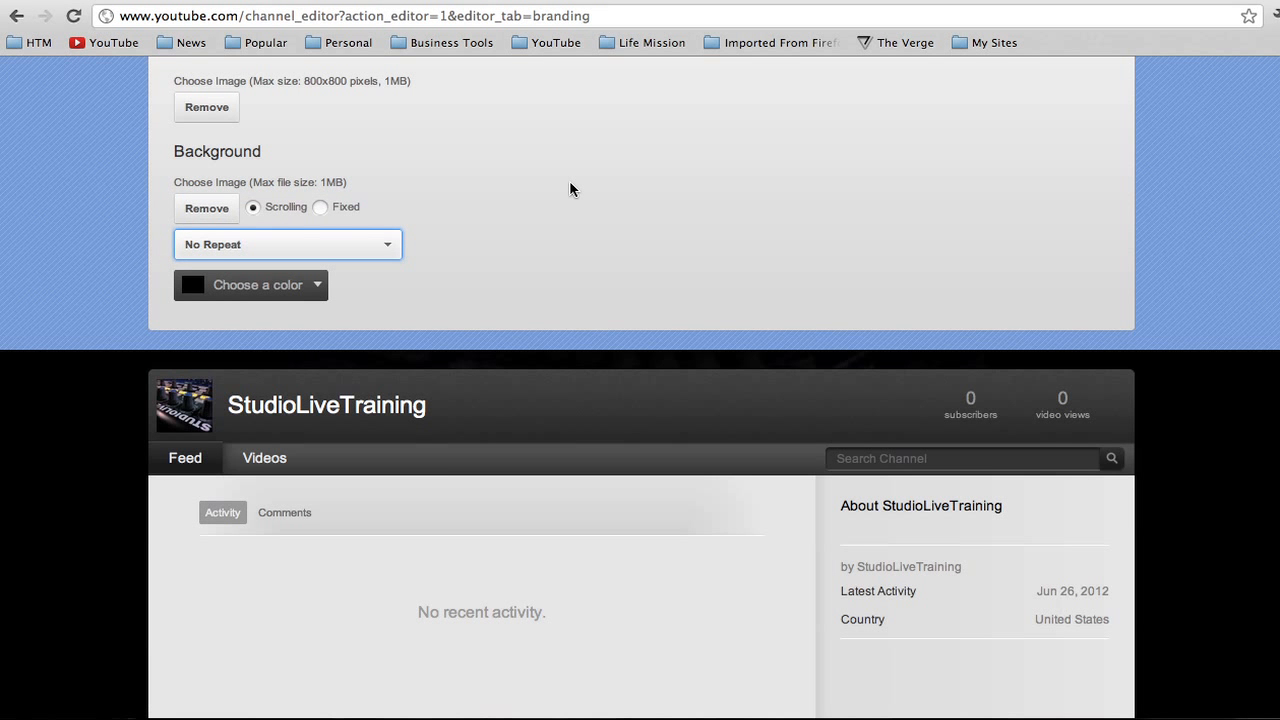
scroll(570, 189, "down", 5)
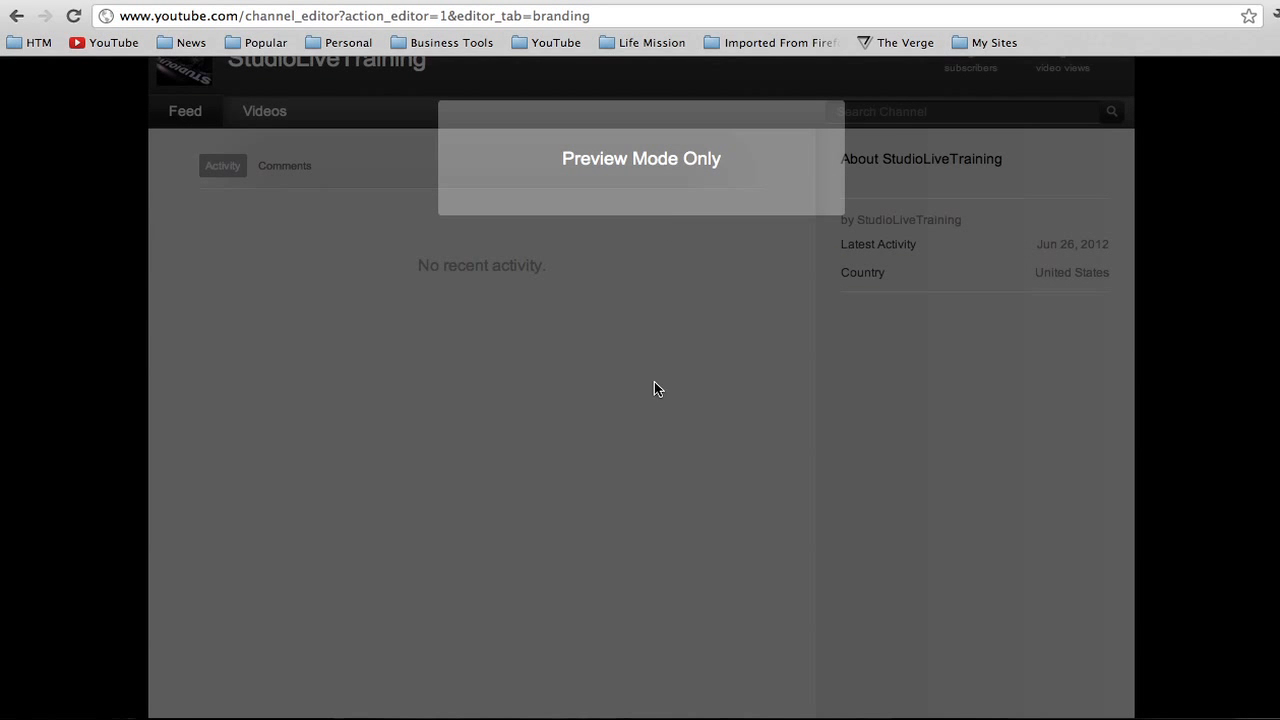
scroll(480, 400, "up", 4)
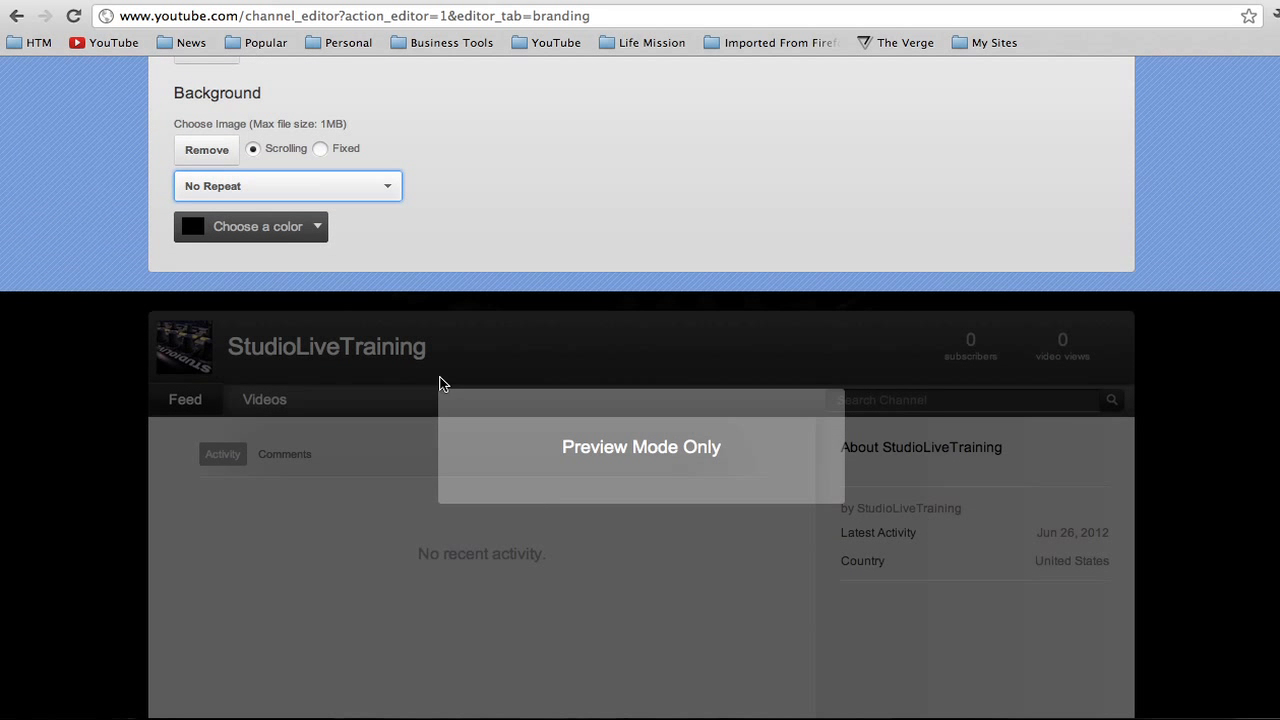
scroll(559, 190, "up", 1)
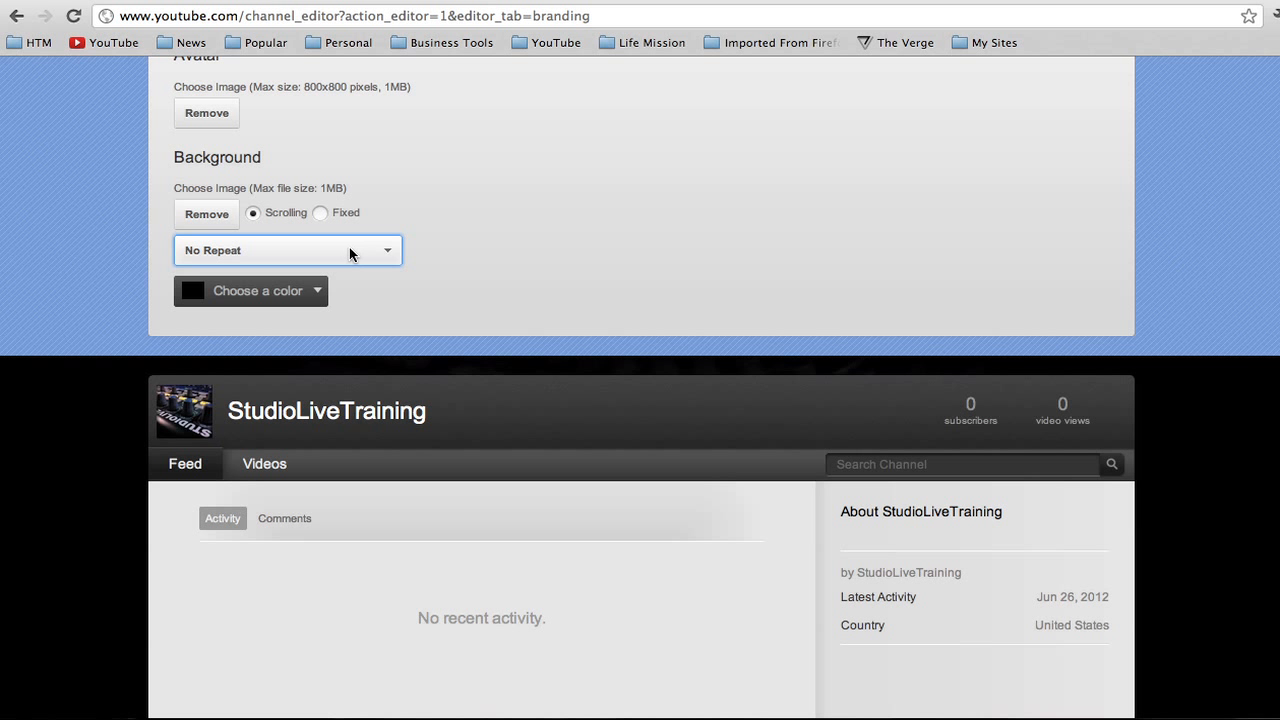
Step: Set the background image to Repeat Horizontally and Vertically and finish editing the channel settings
left_click(350, 249)
left_click(309, 294)
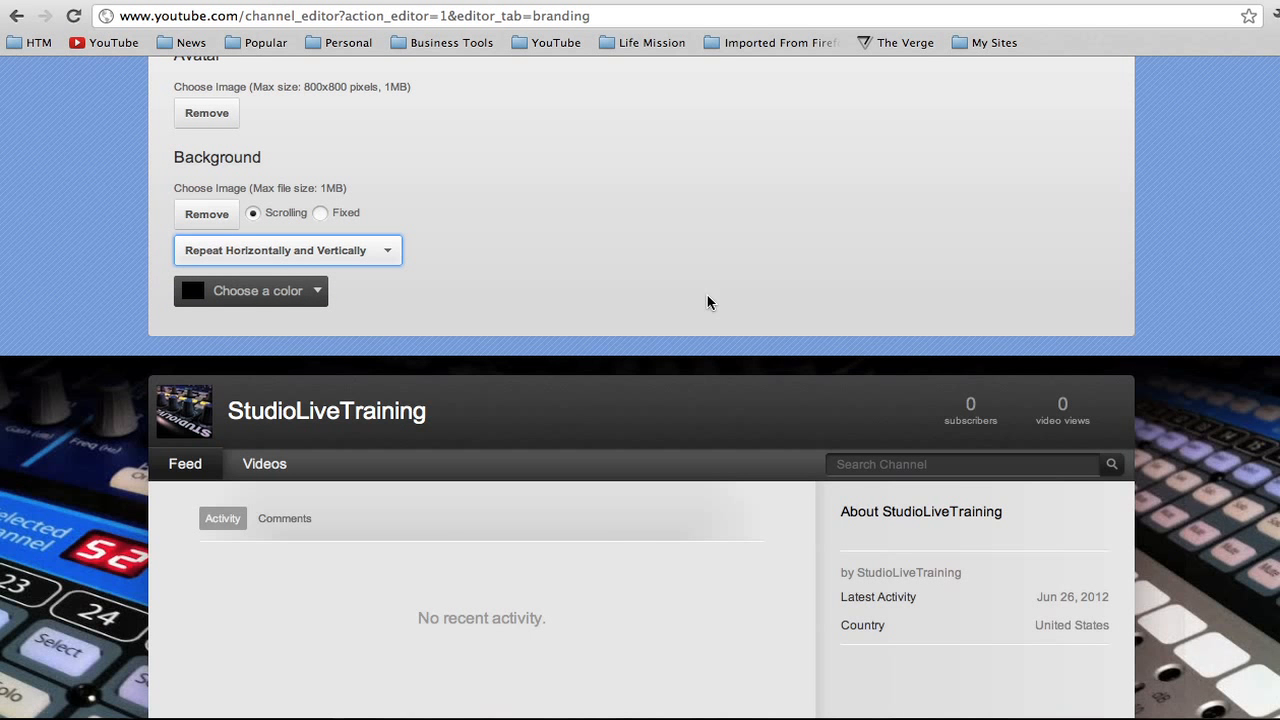
scroll(707, 295, "down", 1)
scroll(707, 295, "up", 3)
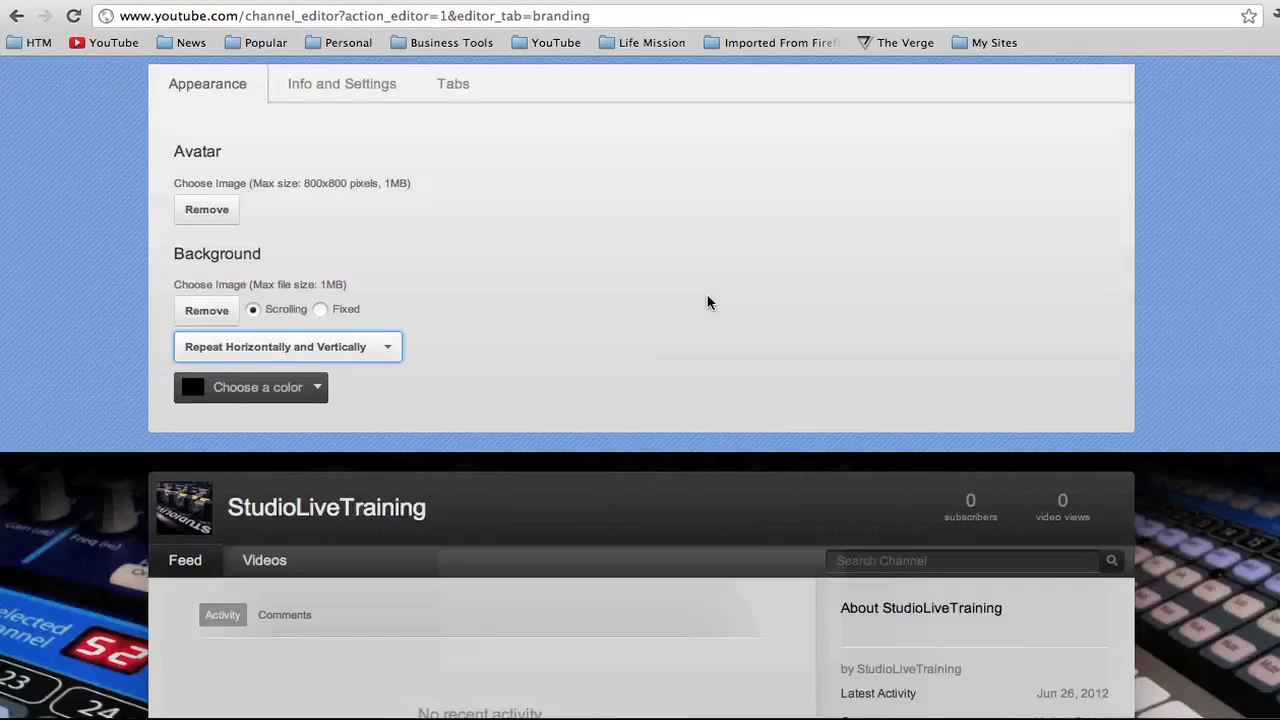
scroll(806, 368, "up", 2)
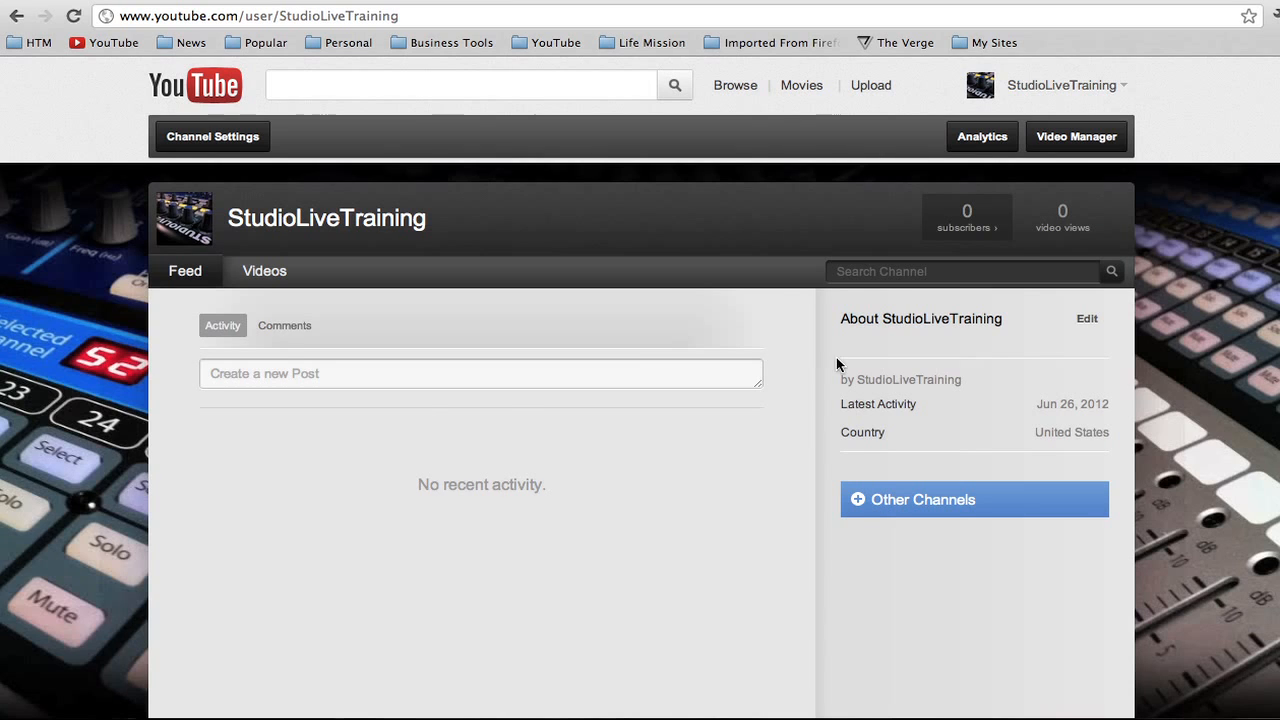
Step: Examine how the repeated mixer background blends along the full length of the channel page
scroll(1153, 374, "down", 5)
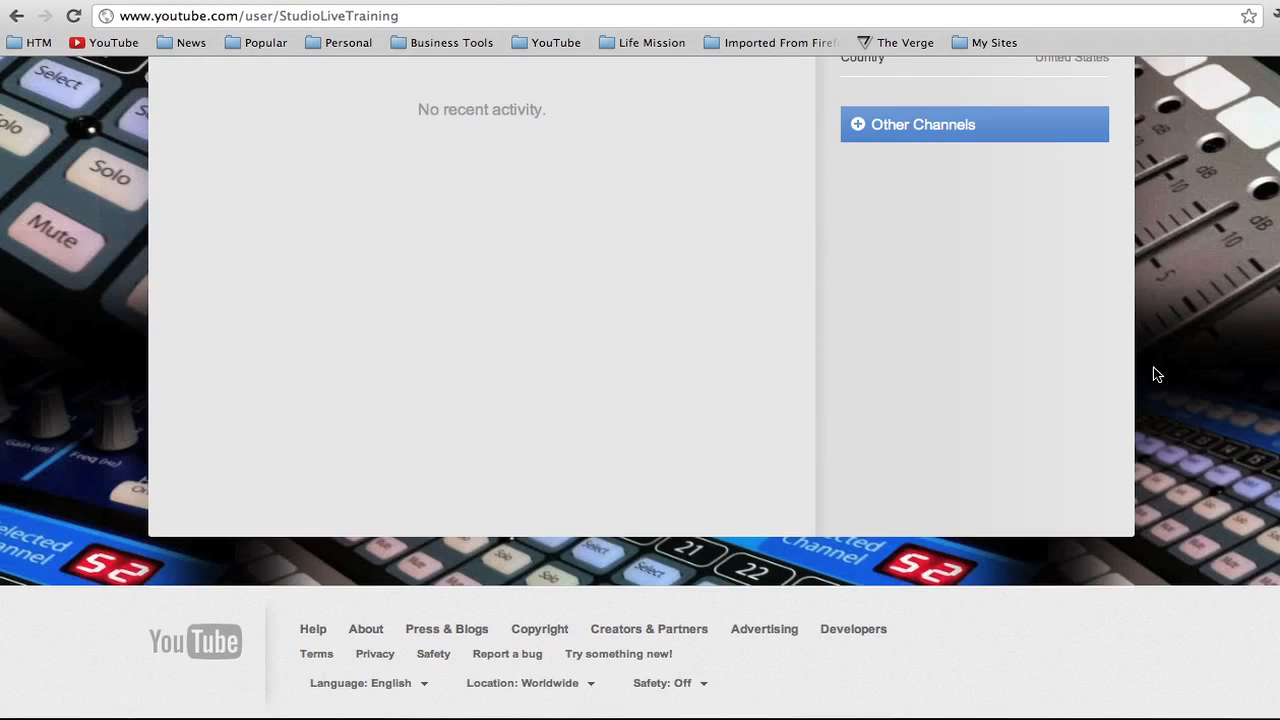
scroll(1153, 374, "up", 3)
scroll(1153, 374, "down", 4)
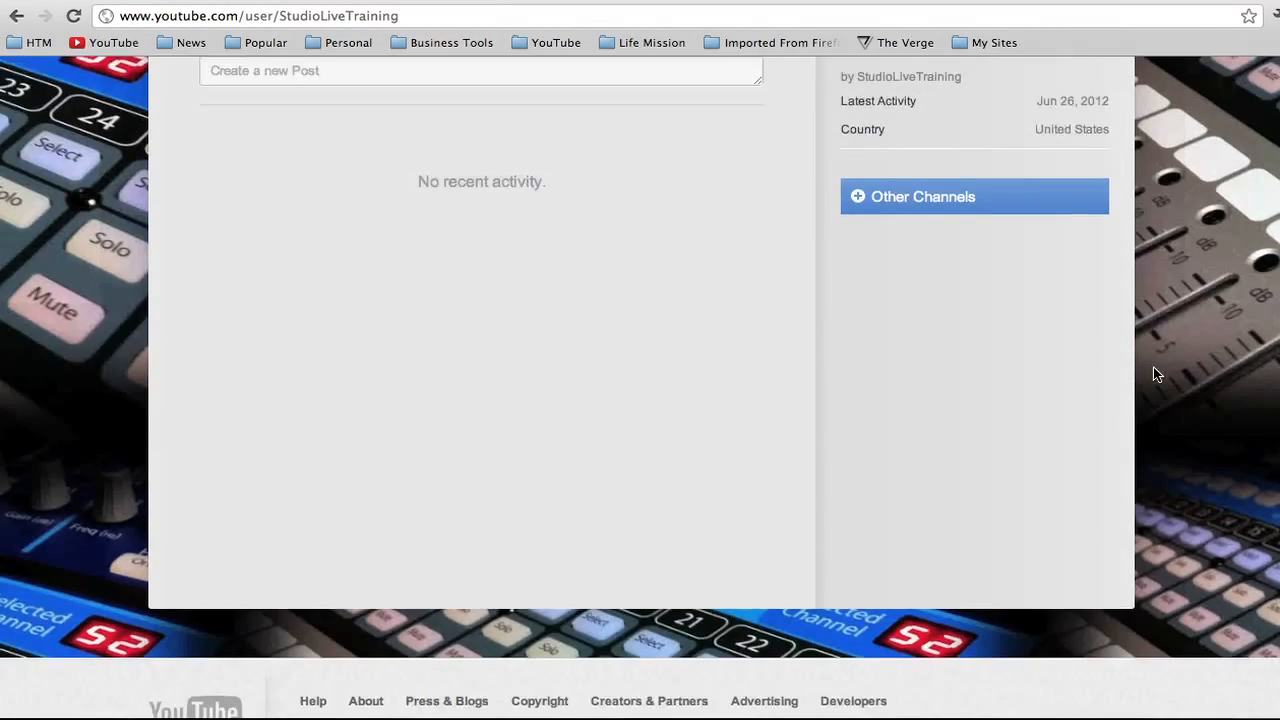
scroll(1153, 374, "up", 2)
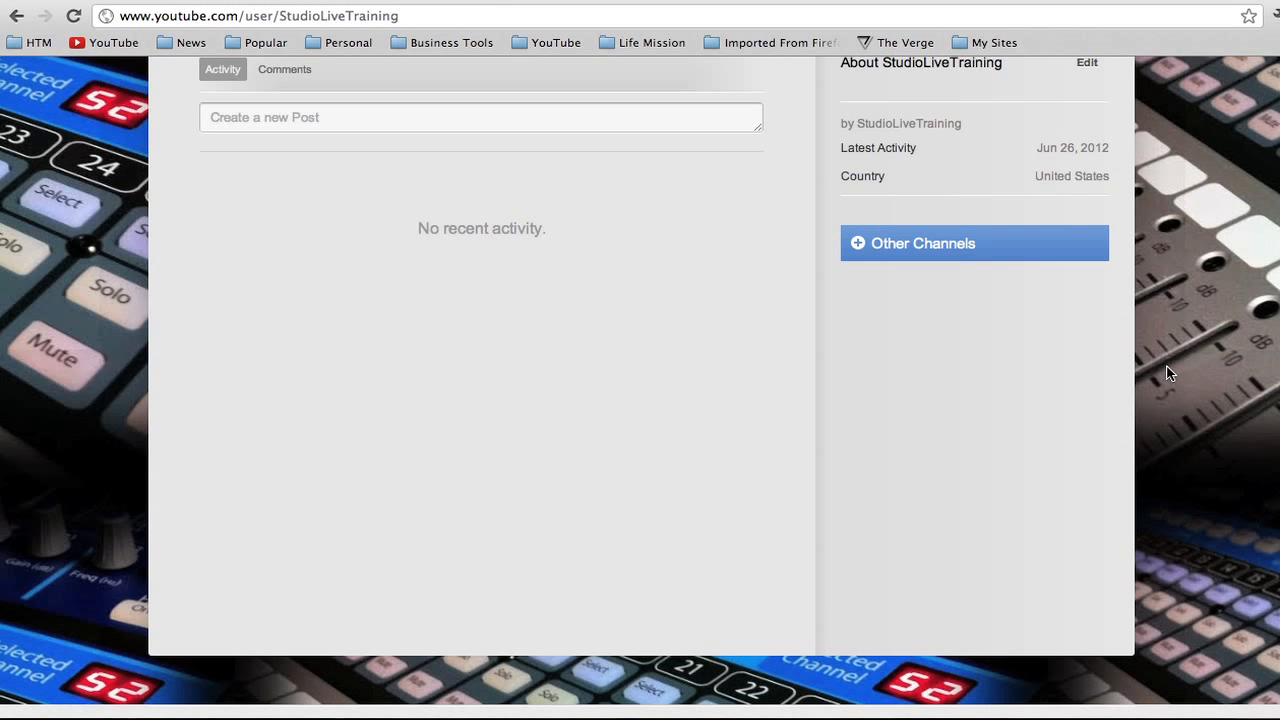
scroll(1168, 372, "up", 3)
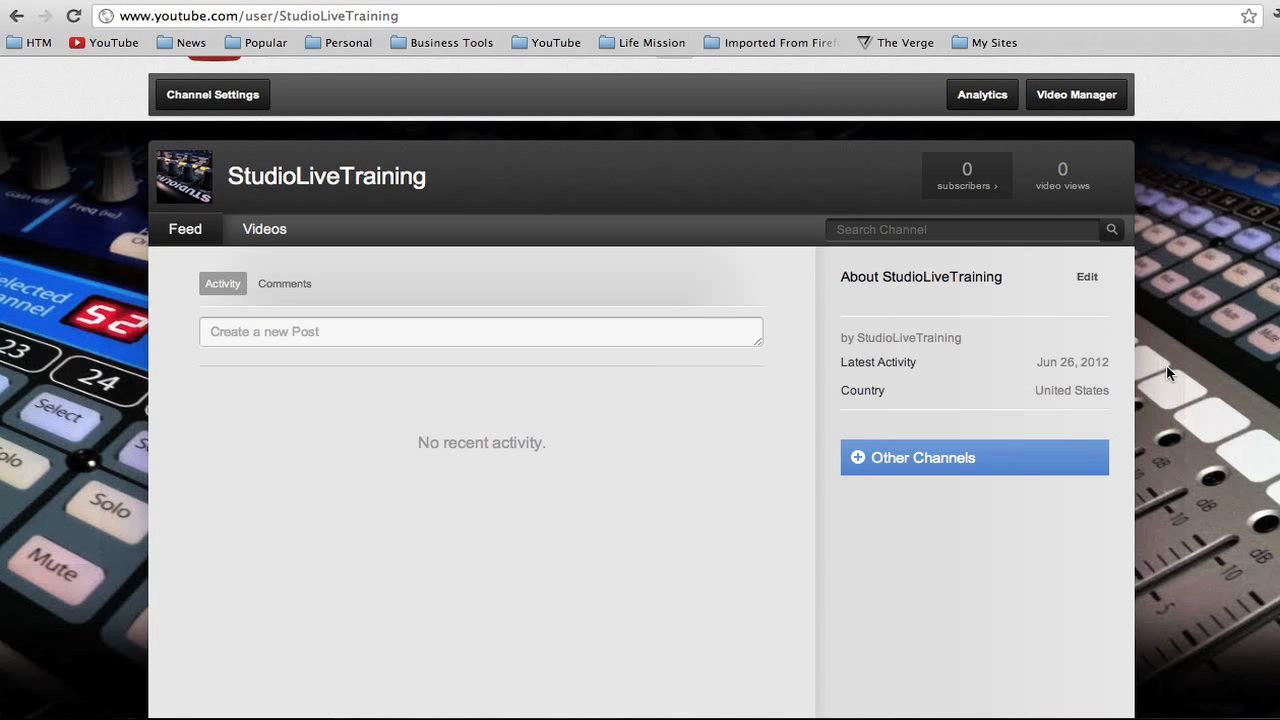
scroll(1167, 372, "down", 3)
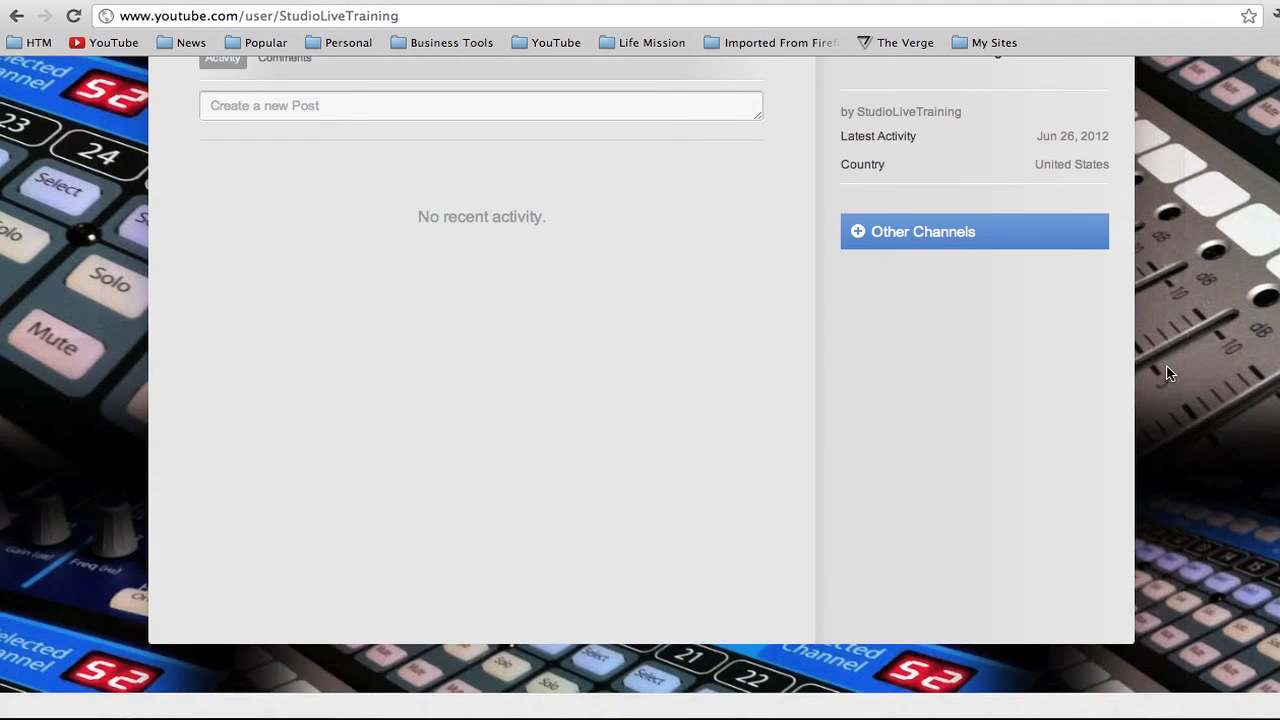
scroll(1168, 373, "up", 4)
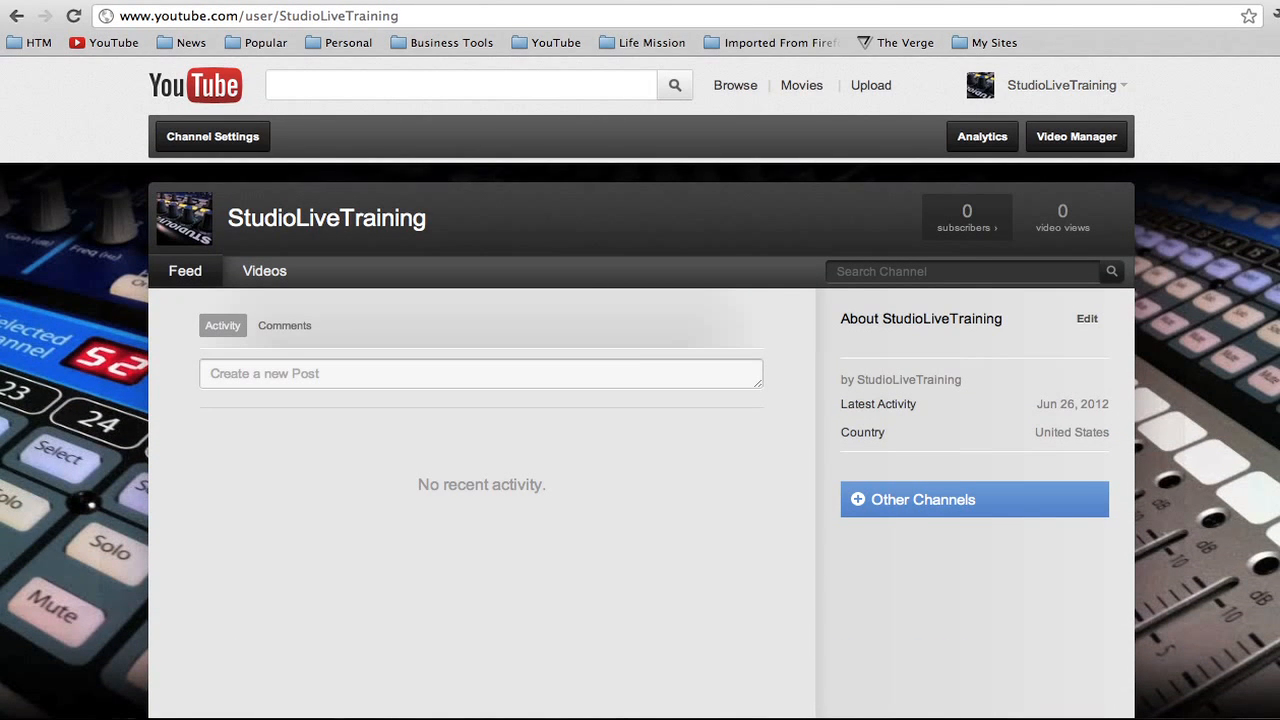